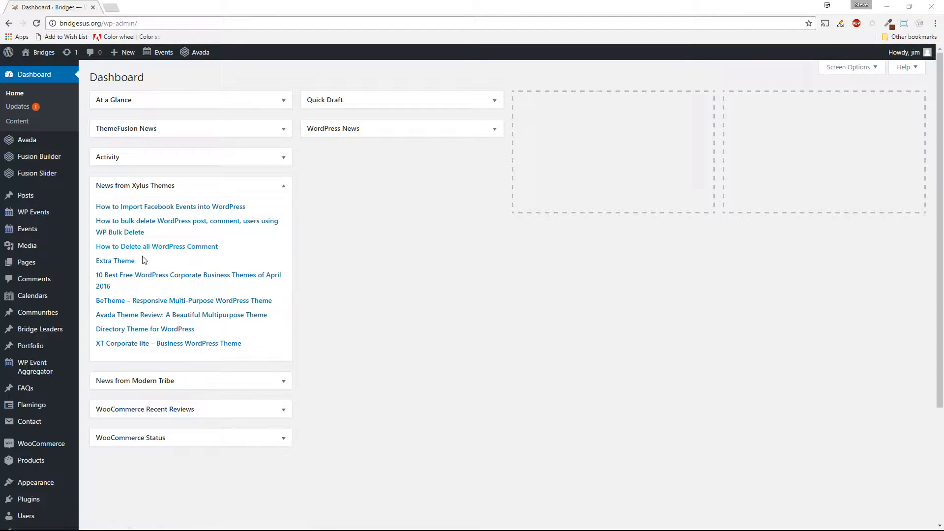
# - Open the last entry in the Bridge Leaders list for editing
pyautogui.moveTo(51, 143)
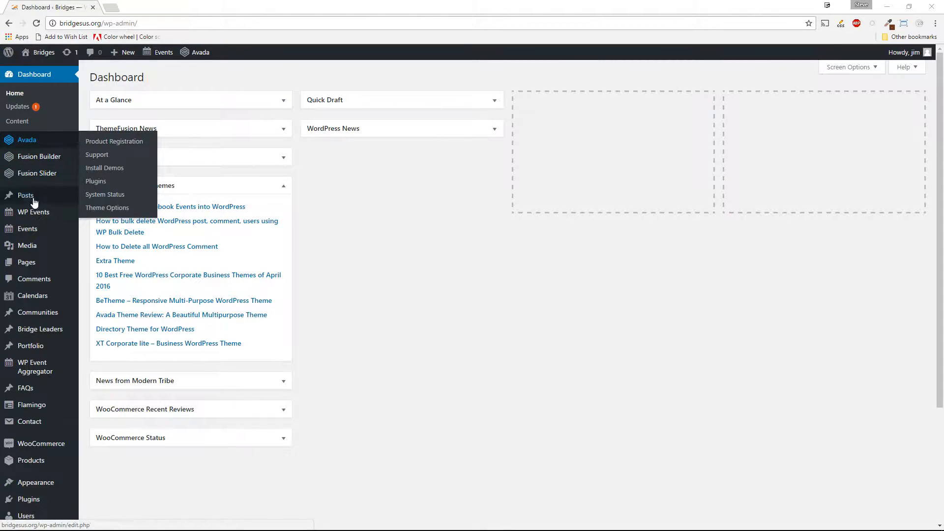
pyautogui.moveTo(36, 262)
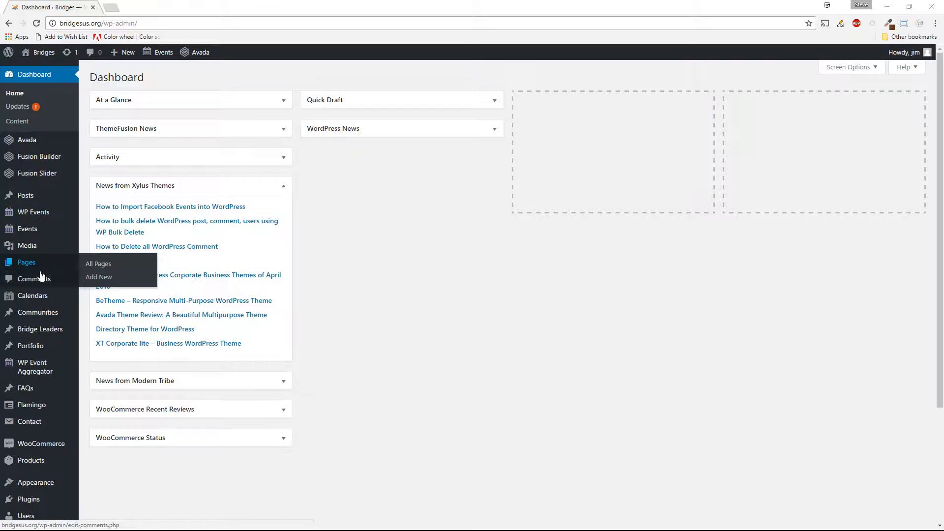
pyautogui.click(46, 330)
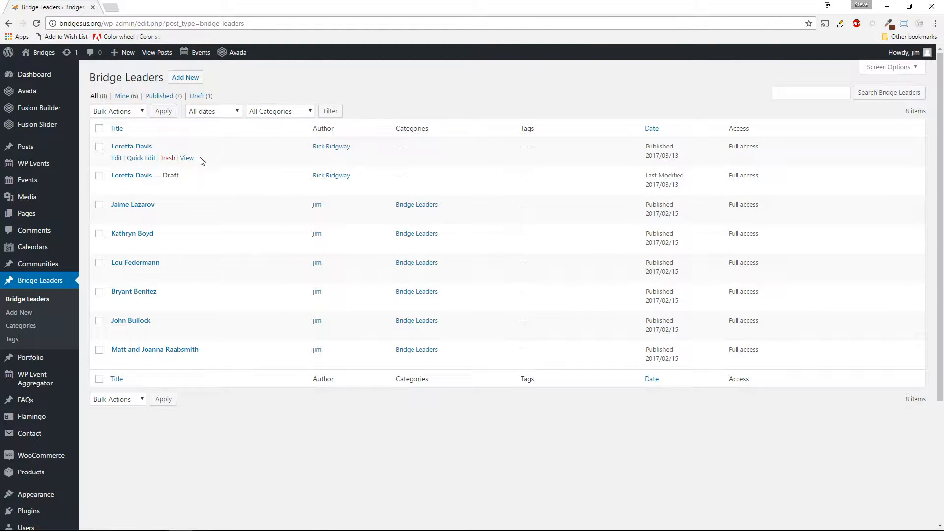
pyautogui.click(117, 363)
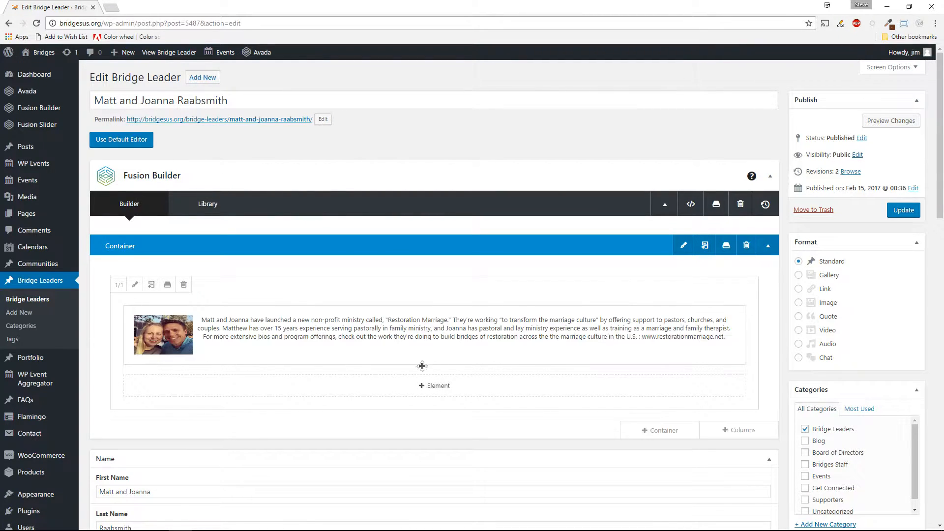
# - View the entry's content in the default editor, returning to Fusion Builder
pyautogui.moveTo(433, 326)
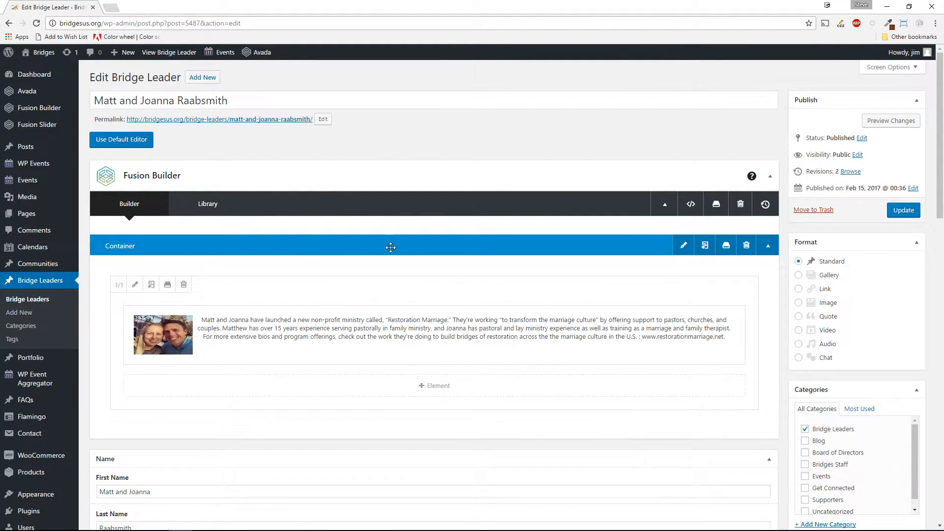
pyautogui.click(124, 144)
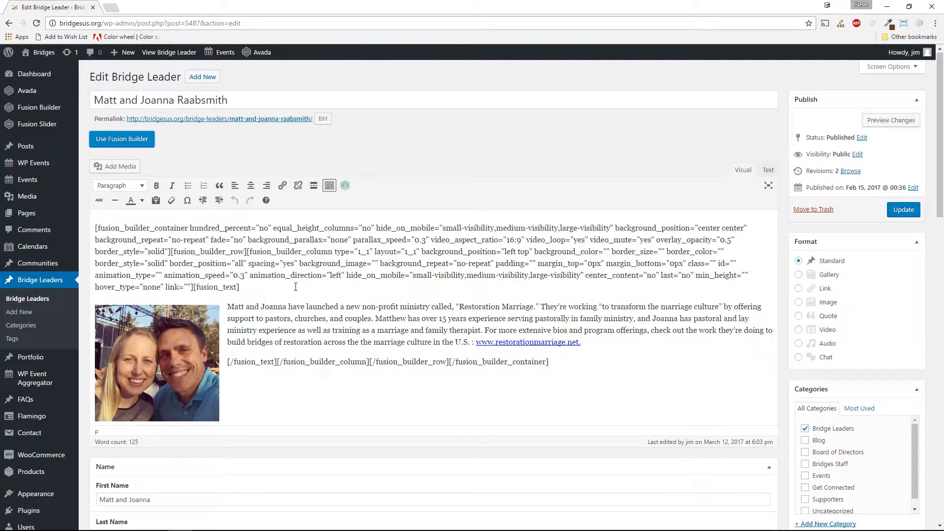
pyautogui.click(139, 142)
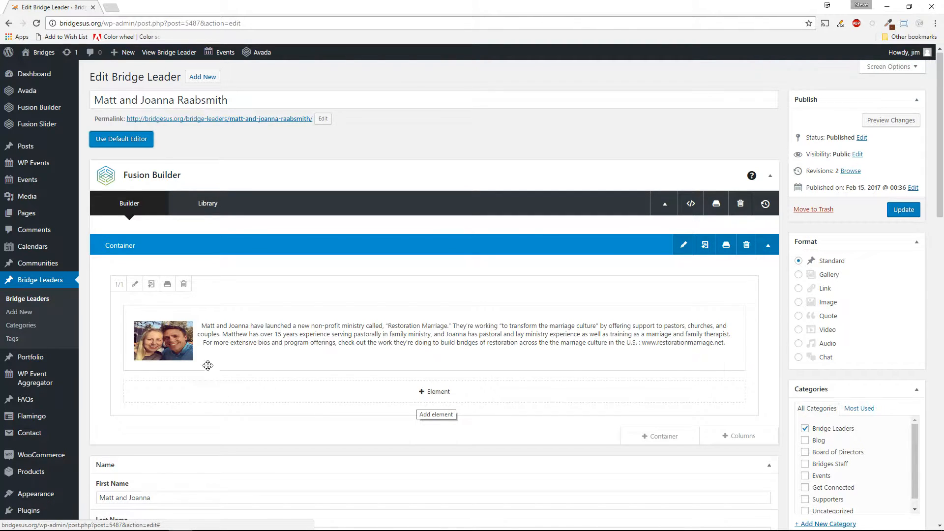
pyautogui.moveTo(495, 338)
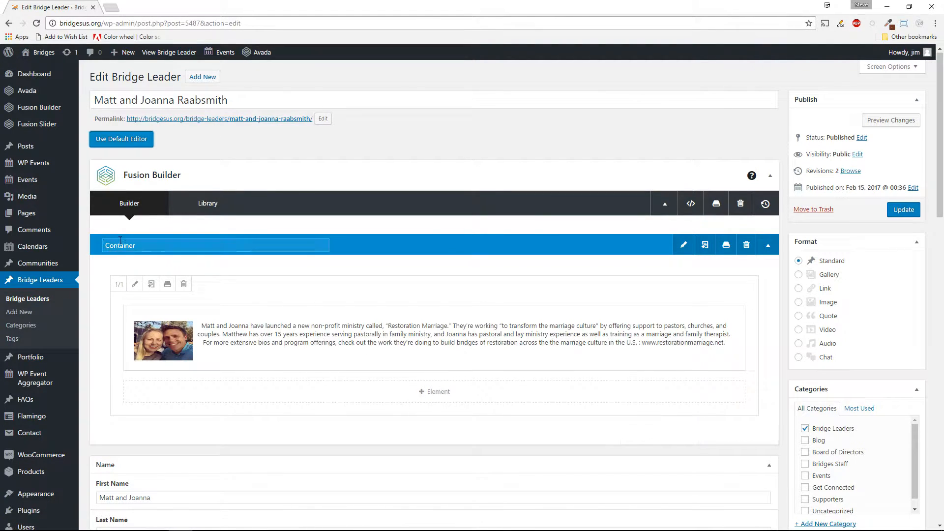
# - Try labelling the container "Main Container", restoring its label to "Container"
pyautogui.click(173, 246)
pyautogui.hotkey('ctrl', 'a')
pyautogui.write('main Container')
pyautogui.press('Home')
pyautogui.press('Delete')
pyautogui.write('M')
pyautogui.doubleClick(116, 245)
pyautogui.press('BackSpace')
pyautogui.click(365, 267)
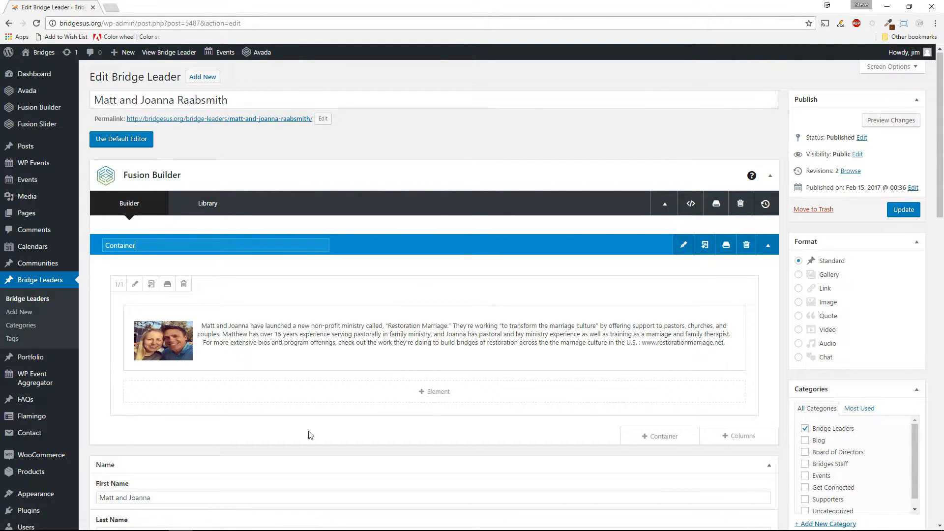
# - Try the 1/2 and 1/3 widths on the container's column, returning it to 1/1
pyautogui.click(119, 289)
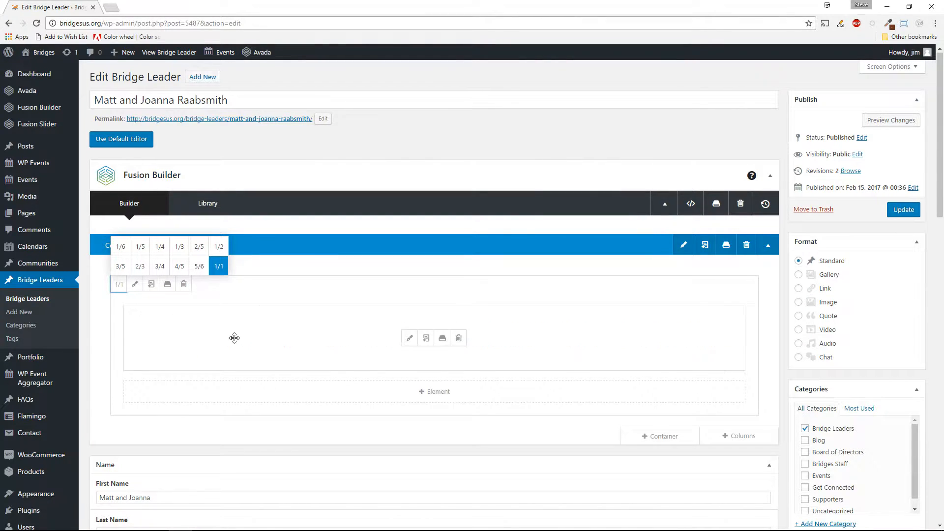
pyautogui.click(219, 246)
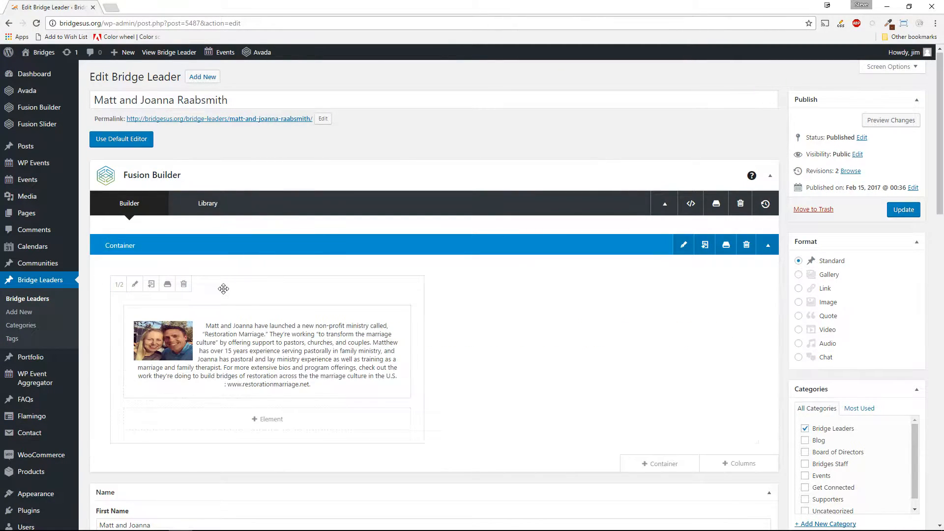
pyautogui.click(120, 285)
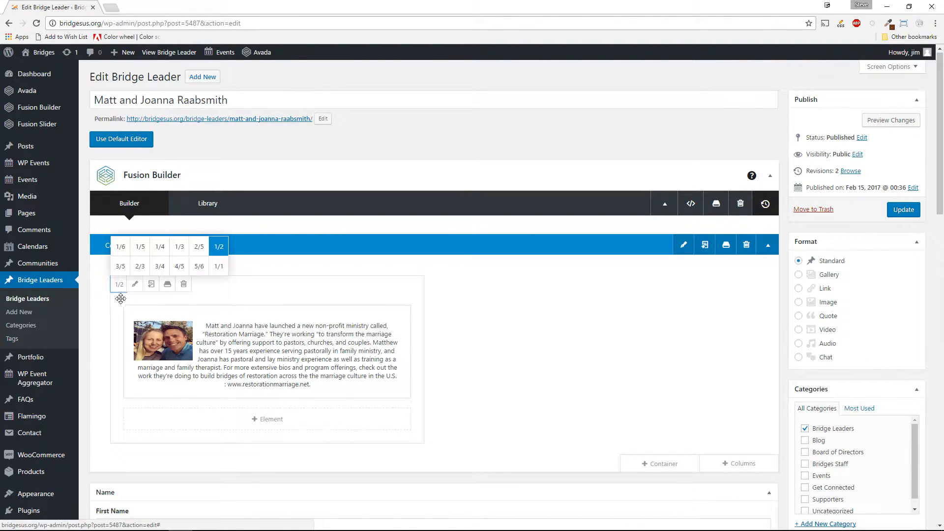
pyautogui.click(180, 250)
pyautogui.click(119, 284)
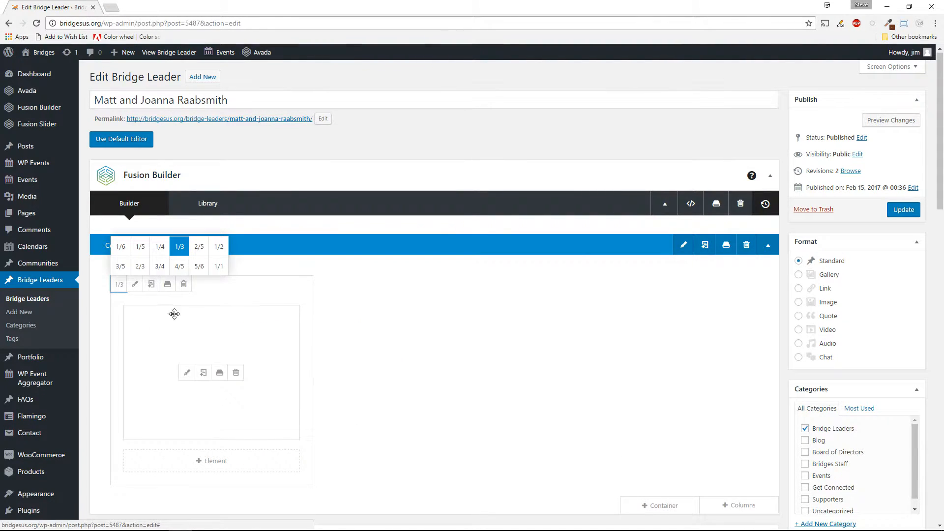
pyautogui.click(220, 267)
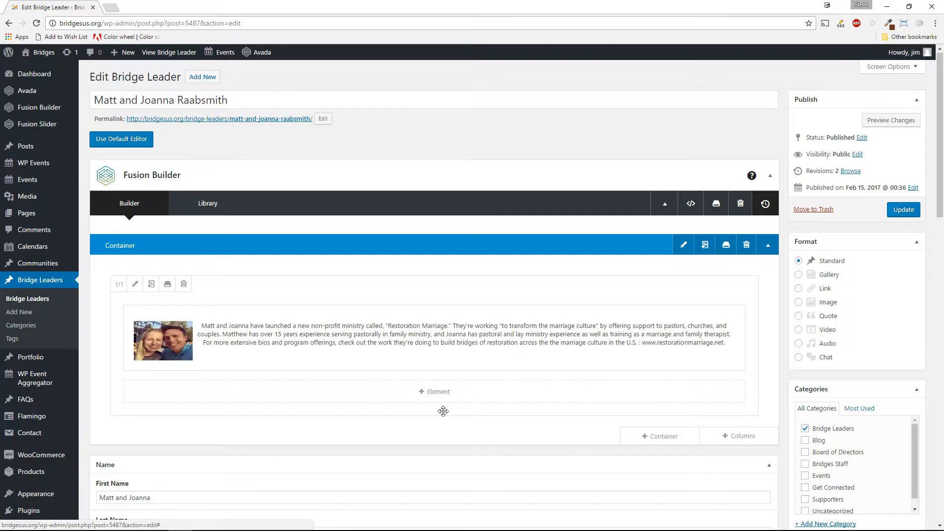
# - Check the layout's shortcode in the default editor and return to the Fusion Builder layout
pyautogui.moveTo(390, 333)
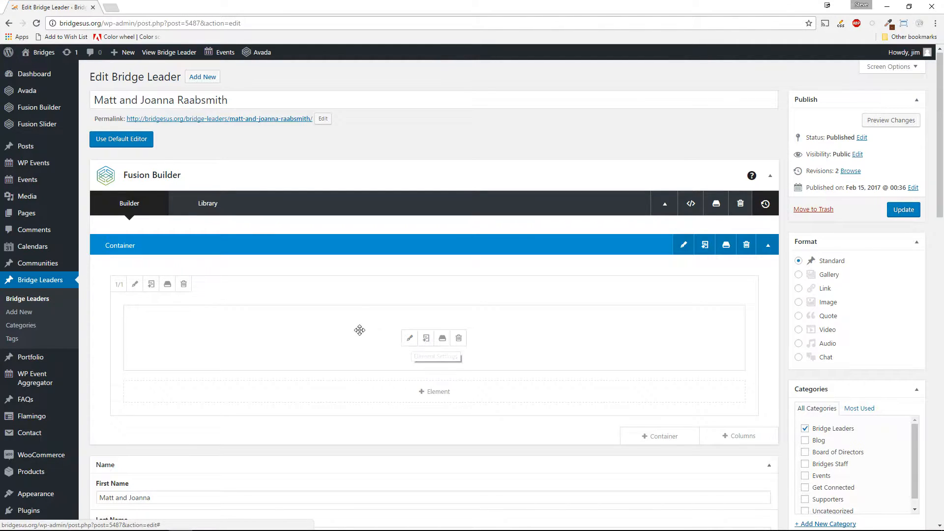
pyautogui.click(409, 345)
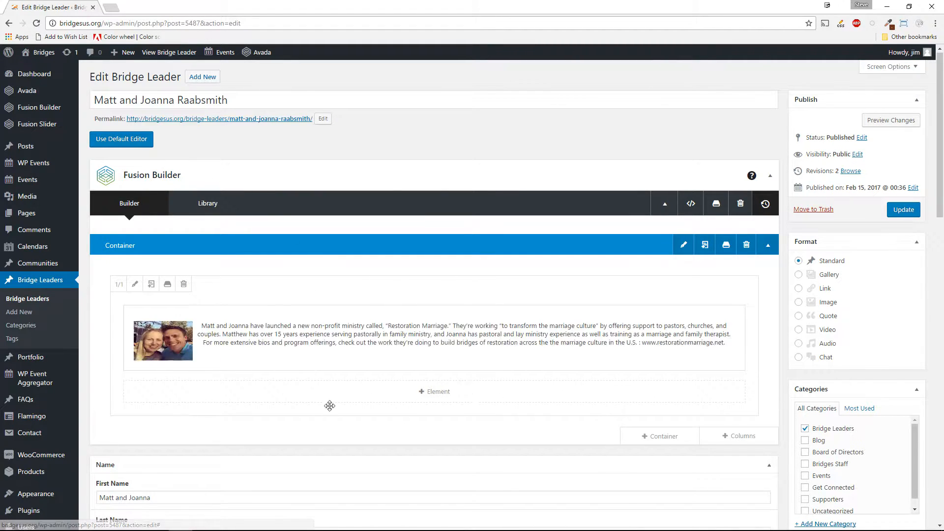
pyautogui.click(137, 144)
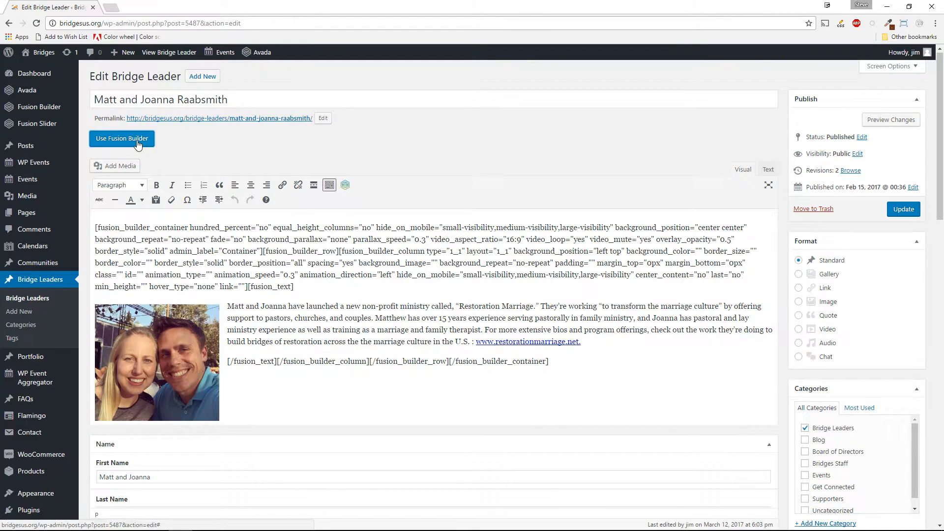
pyautogui.click(138, 144)
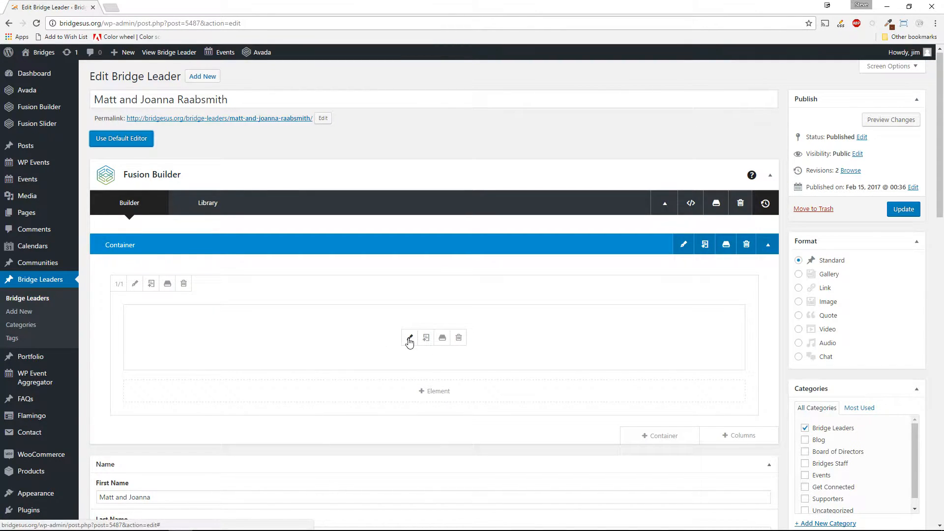
# - Open the biography Text Block's settings and place the cursor after the website link
pyautogui.click(411, 342)
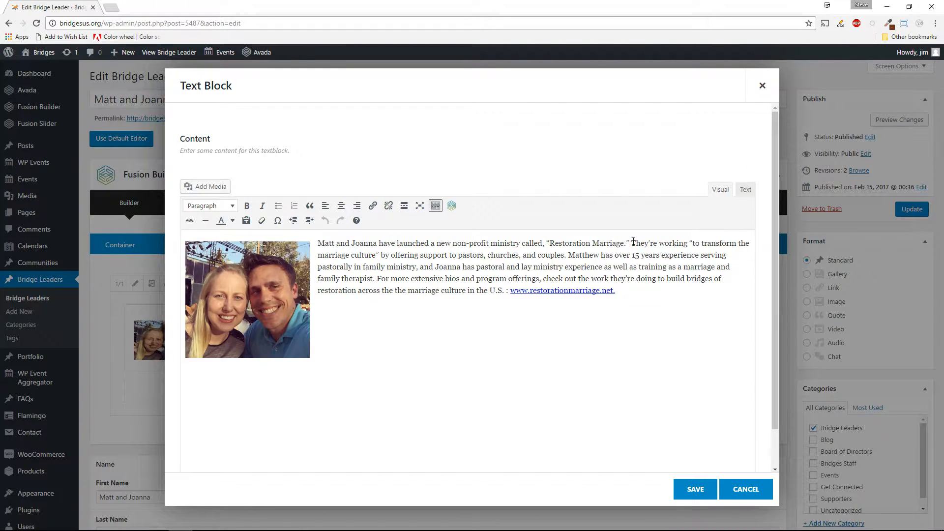
pyautogui.click(347, 342)
pyautogui.click(696, 301)
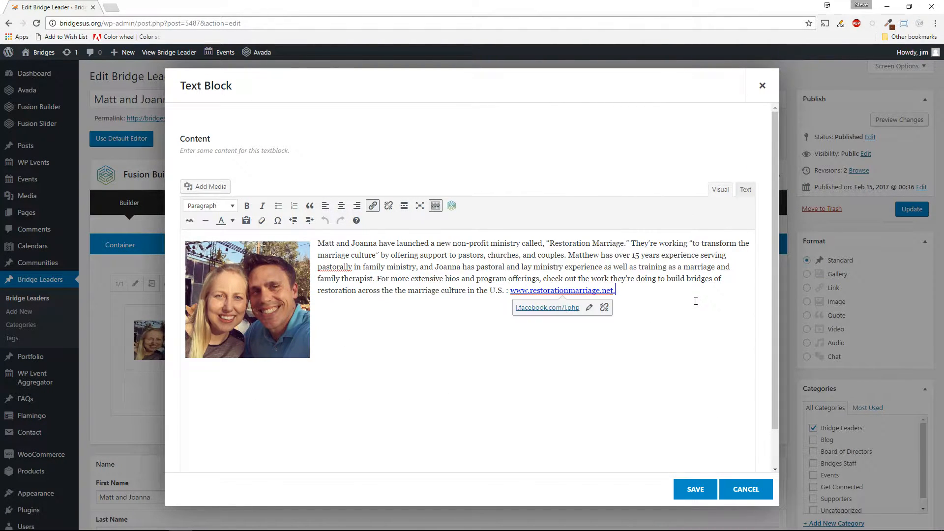
# - Compare the text block's HTML source with its visual rendering, finishing in the visual editor
pyautogui.click(745, 189)
pyautogui.click(521, 311)
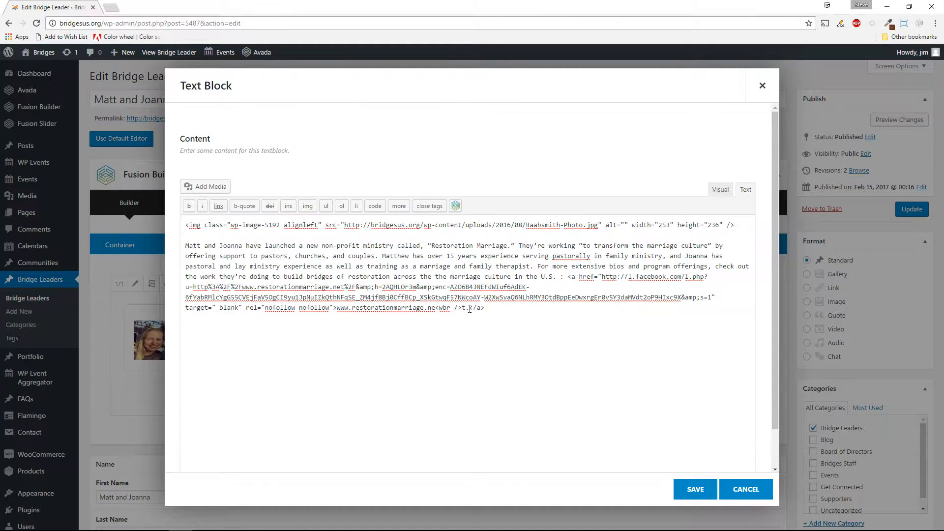
pyautogui.click(719, 190)
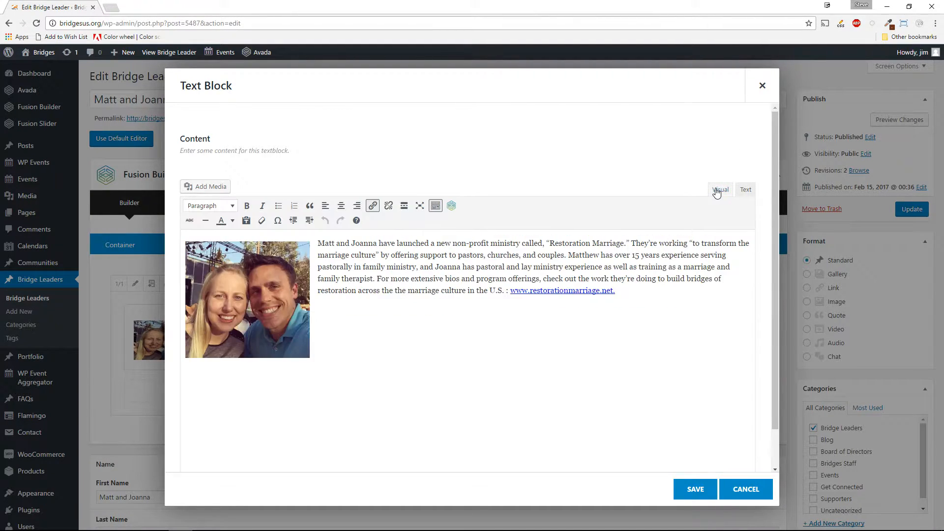
pyautogui.click(745, 192)
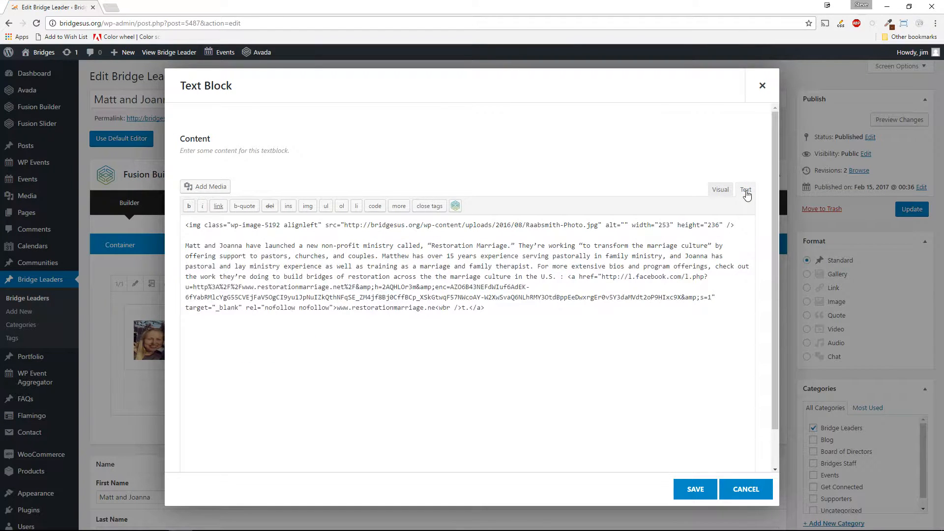
pyautogui.click(718, 191)
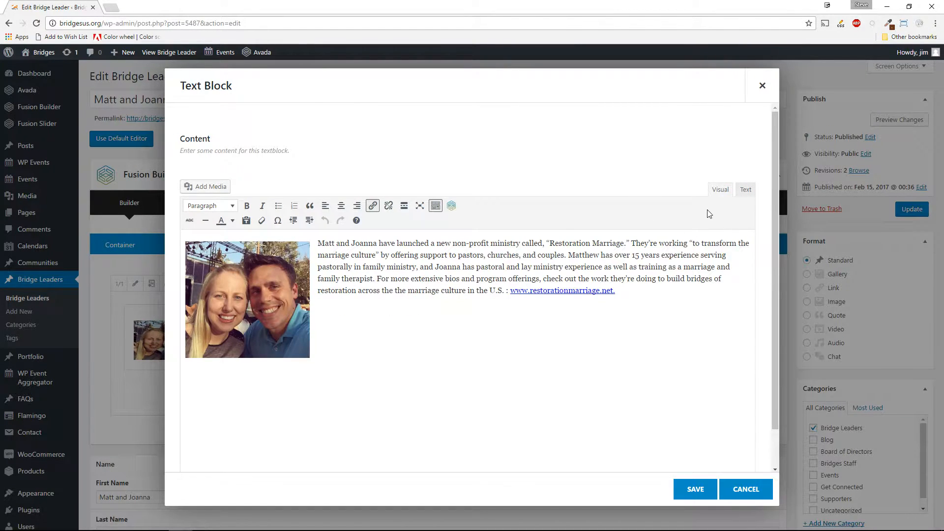
# - Add an empty paragraph after the website link at the end of the biography text
pyautogui.click(316, 407)
pyautogui.click(623, 295)
pyautogui.tripleClick(624, 295)
pyautogui.click(653, 294)
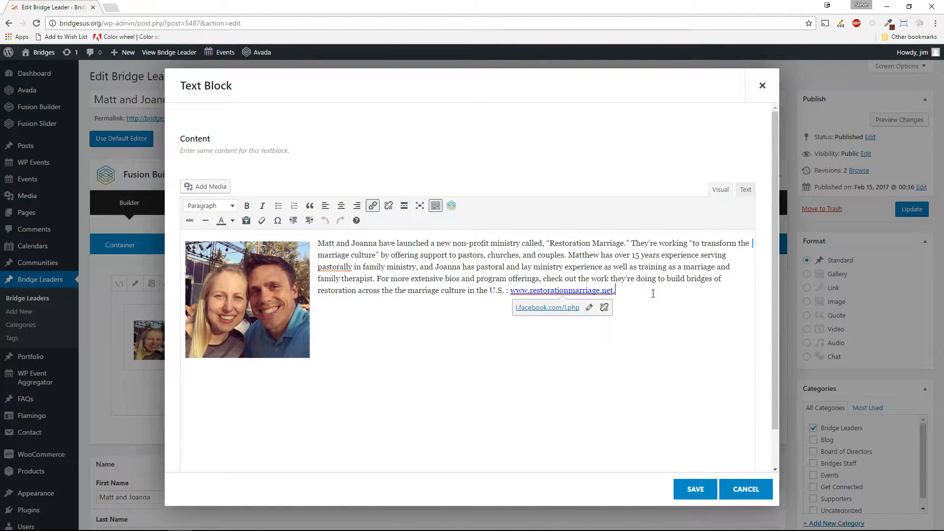
pyautogui.press('Return')
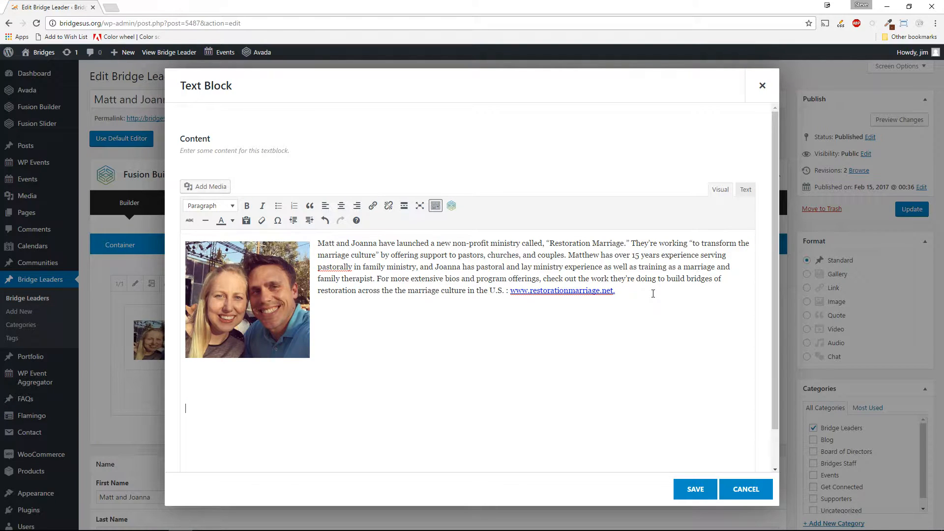
# - Start adding a Fusion Builder Button element at the new paragraph in the text block
pyautogui.click(452, 207)
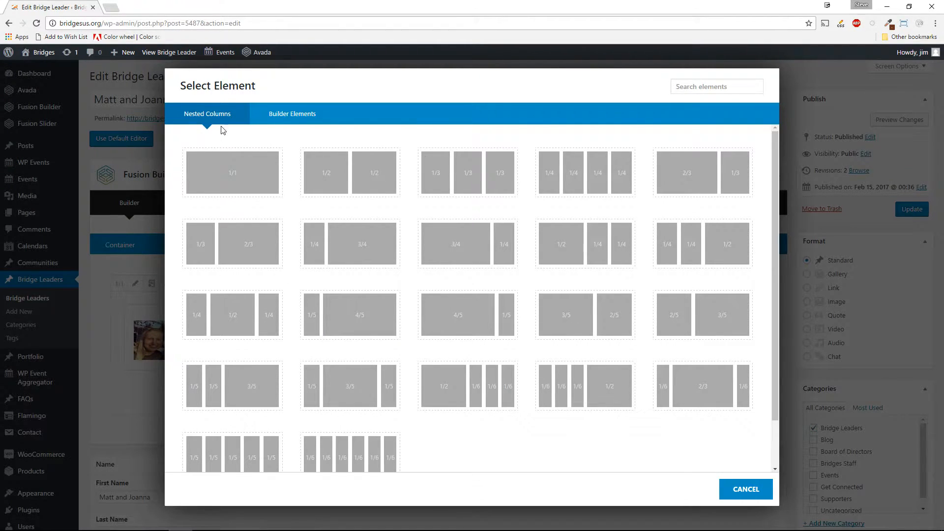
pyautogui.click(299, 118)
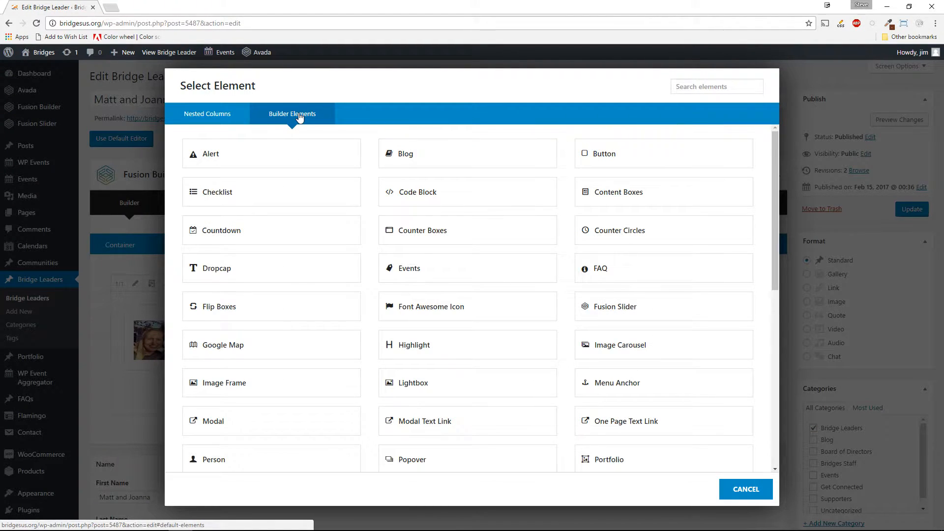
pyautogui.click(689, 163)
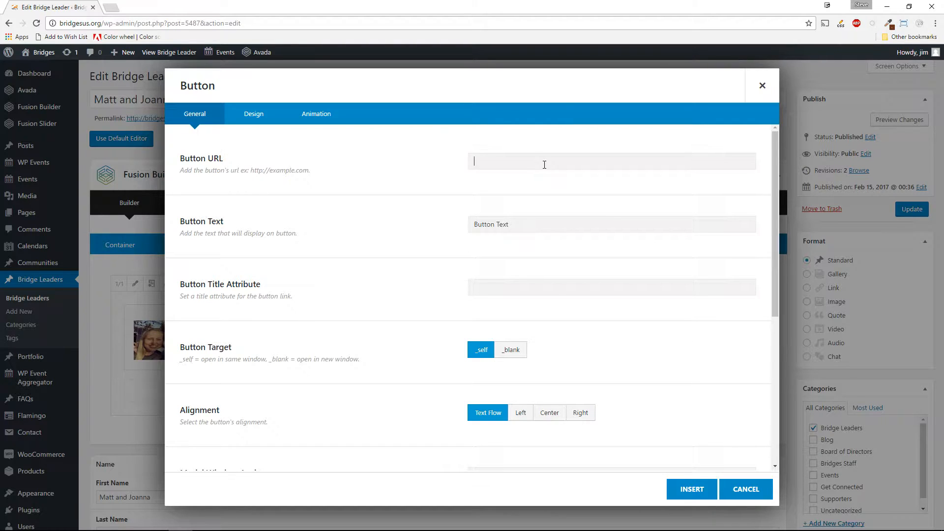
pyautogui.write('Htt')
pyautogui.press('BackSpace')
pyautogui.press('BackSpace')
pyautogui.write('ttp://google.com')
pyautogui.press('Home')
pyautogui.write('h')
pyautogui.press('Delete')
# - Set the button text to "Go To Google" and its title attribute to "Google Button"
pyautogui.moveTo(540, 223); pyautogui.dragTo(414, 215)
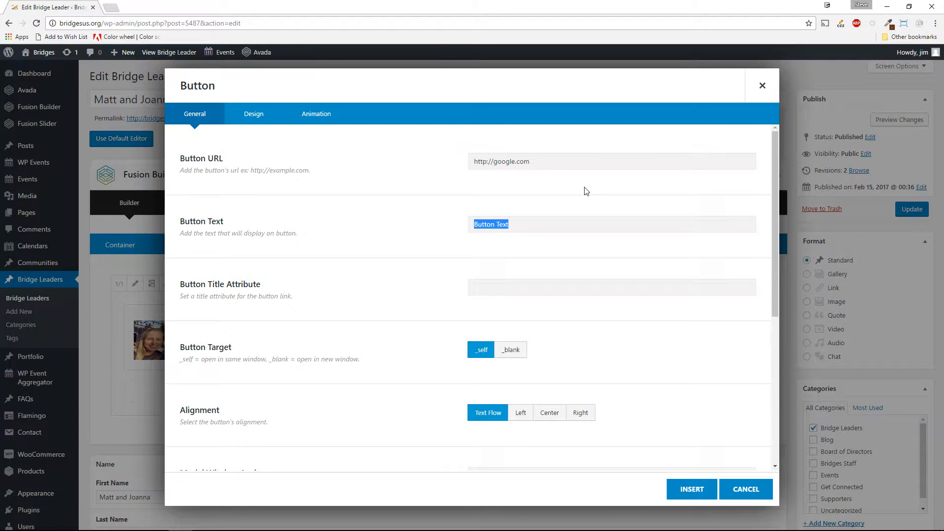
pyautogui.write('Go To Google')
pyautogui.click(477, 293)
pyautogui.write('Google Button')
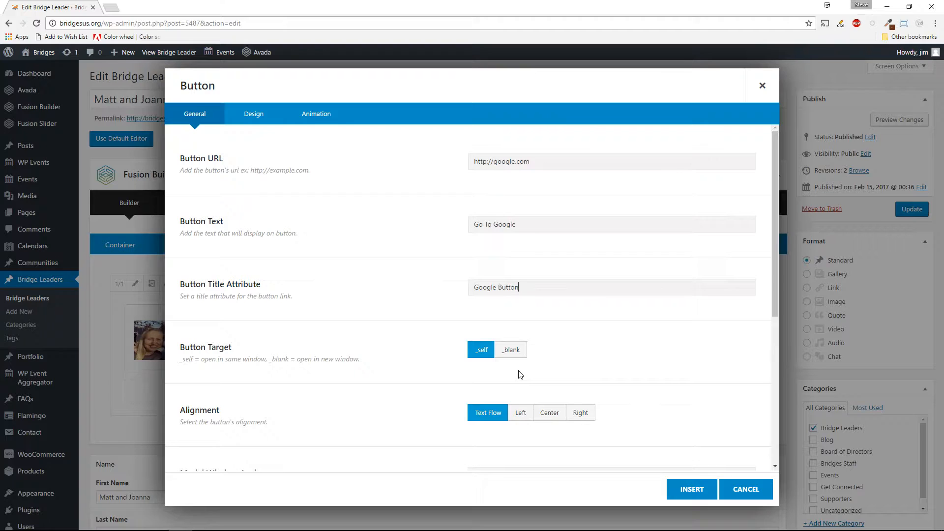
# - Set the button target to _blank and review the remaining general settings
pyautogui.click(515, 351)
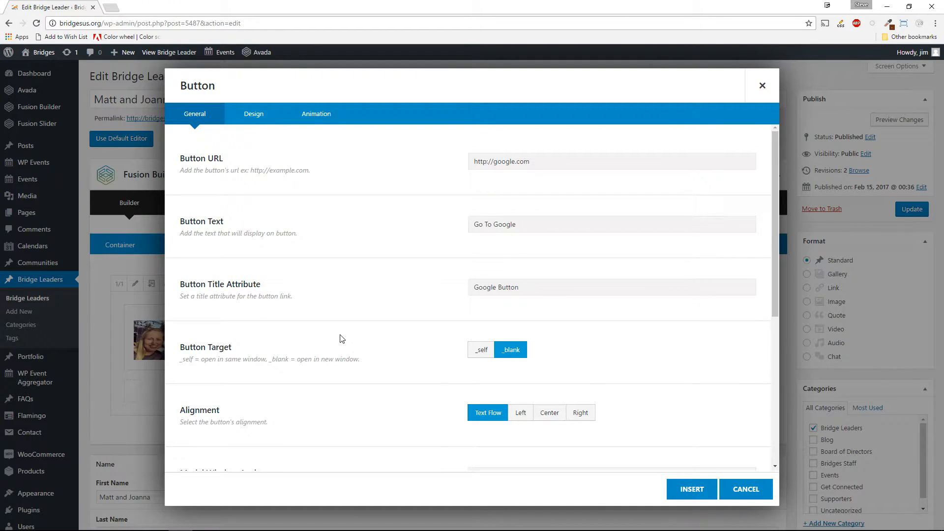
pyautogui.scroll(-3, 342, 339)
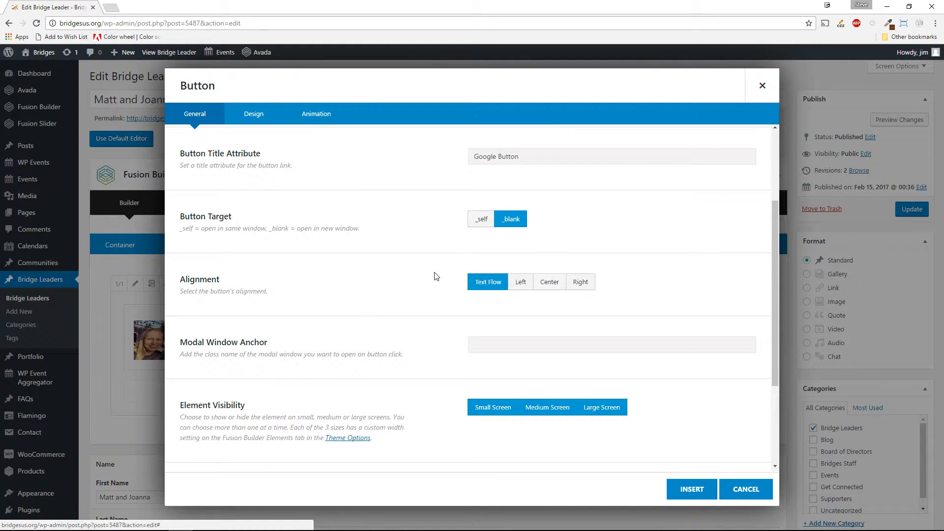
pyautogui.scroll(-2, 410, 348)
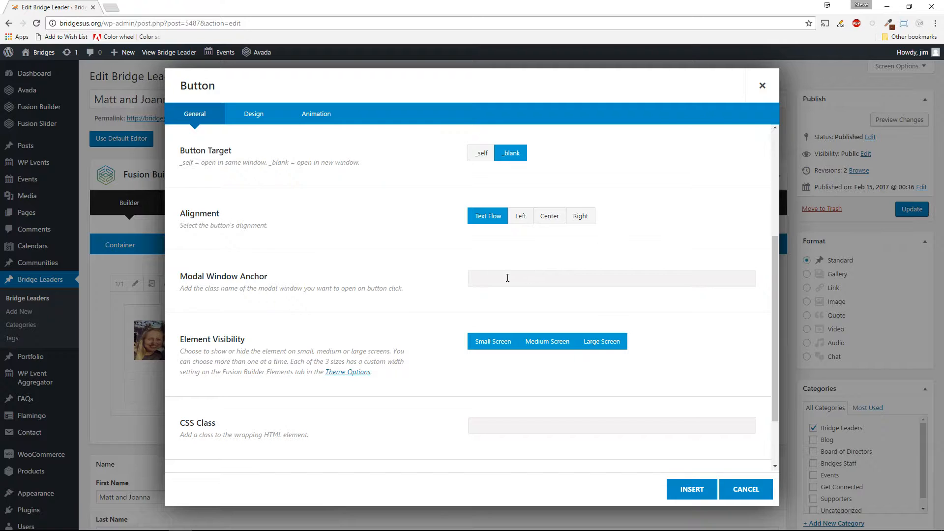
pyautogui.scroll(-2, 399, 278)
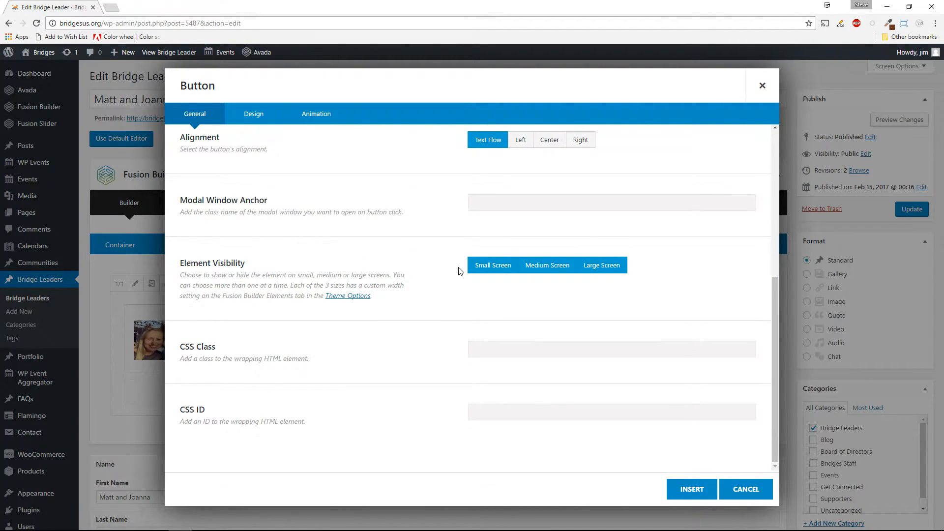
# - Toggle the button's small-screen visibility off and back on
pyautogui.click(479, 270)
pyautogui.click(484, 267)
pyautogui.click(502, 270)
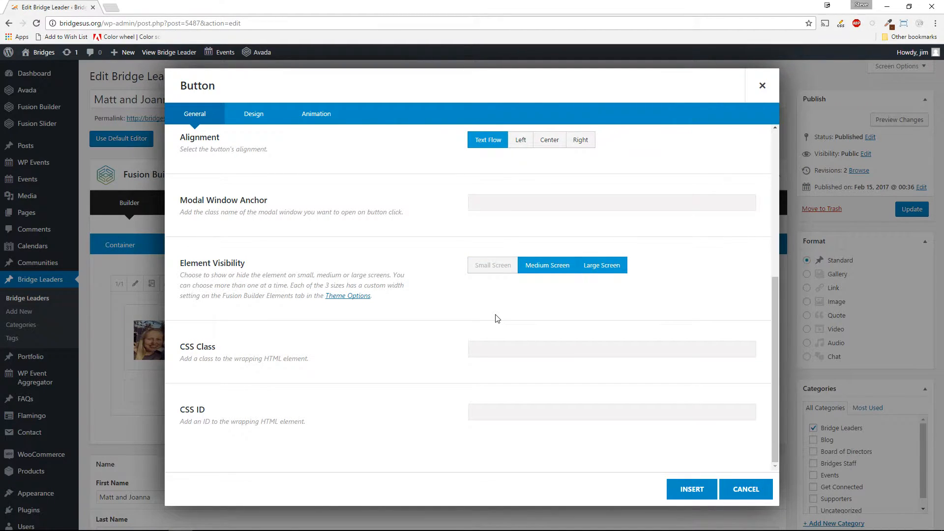
pyautogui.click(497, 267)
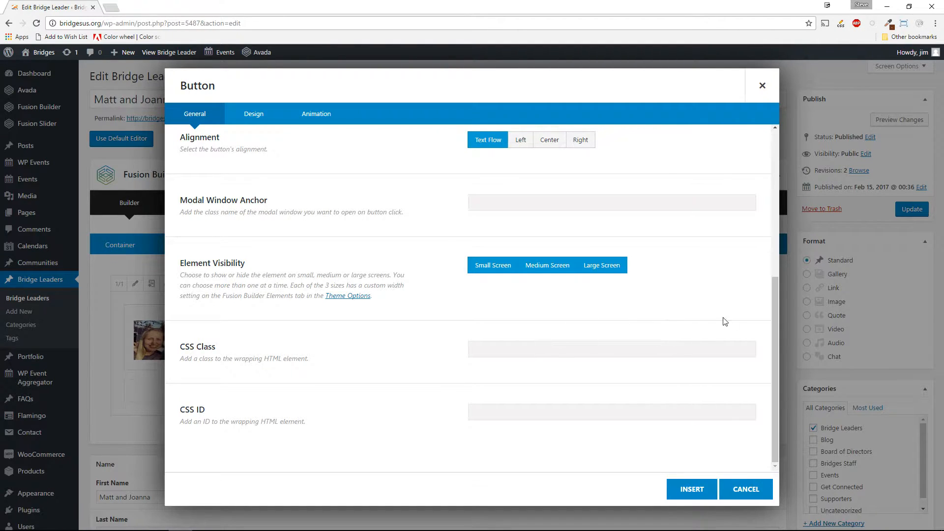
# - Review the button's general settings, including its URL, text and title attribute
pyautogui.scroll(5, 468, 328)
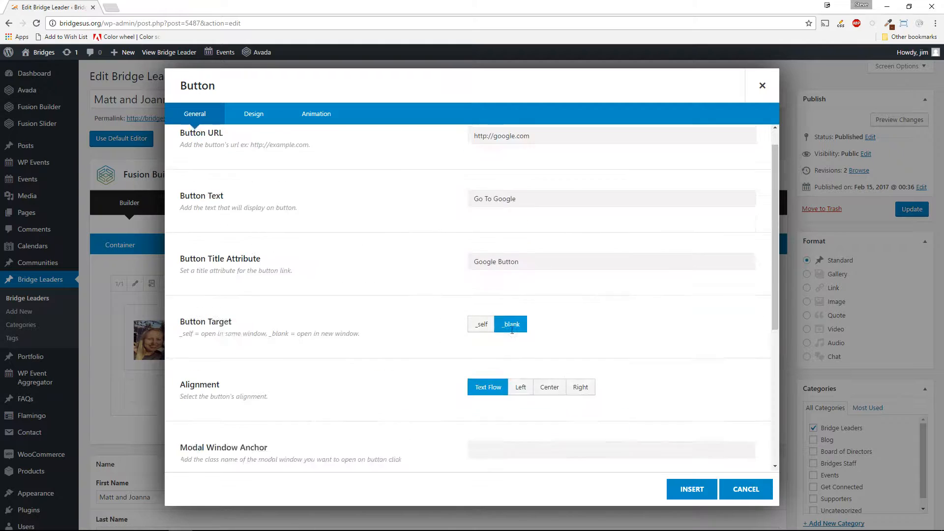
pyautogui.scroll(-5, 508, 362)
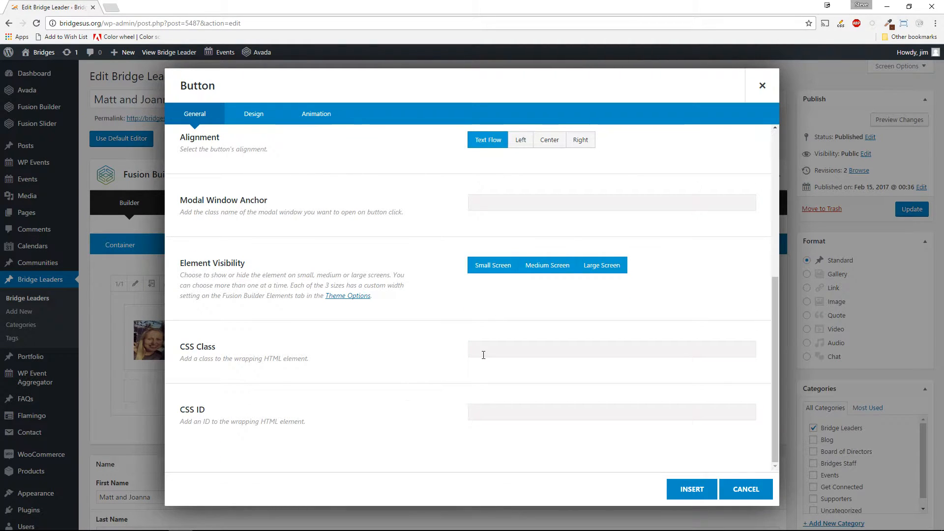
pyautogui.scroll(5, 484, 361)
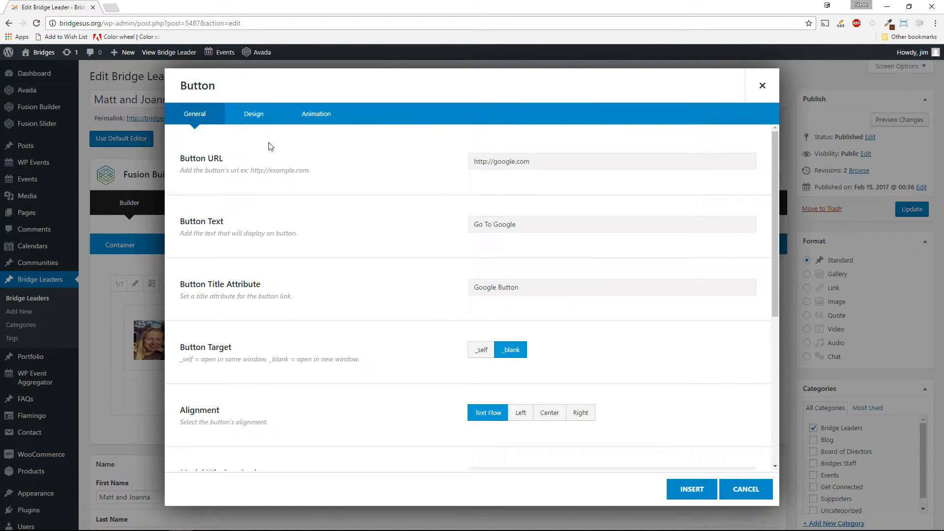
pyautogui.moveTo(577, 162); pyautogui.dragTo(462, 157)
pyautogui.moveTo(556, 228); pyautogui.dragTo(432, 212)
pyautogui.moveTo(558, 293); pyautogui.dragTo(394, 278)
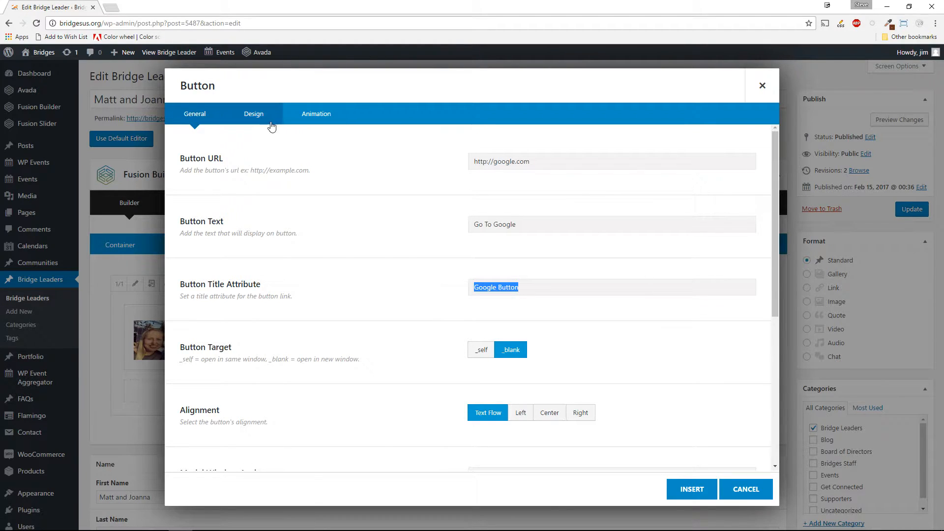
# - Review the button's design options, from style, type and size to span, shape and icon
pyautogui.click(246, 120)
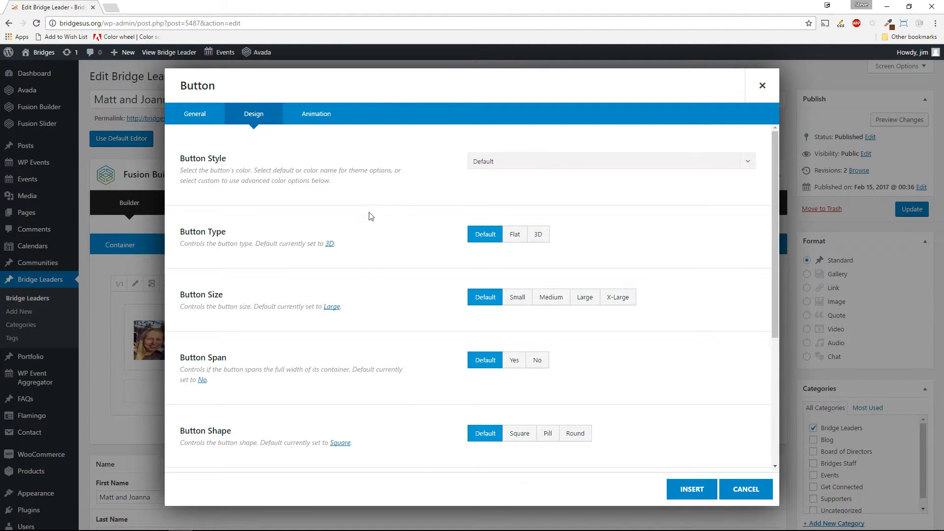
pyautogui.click(528, 167)
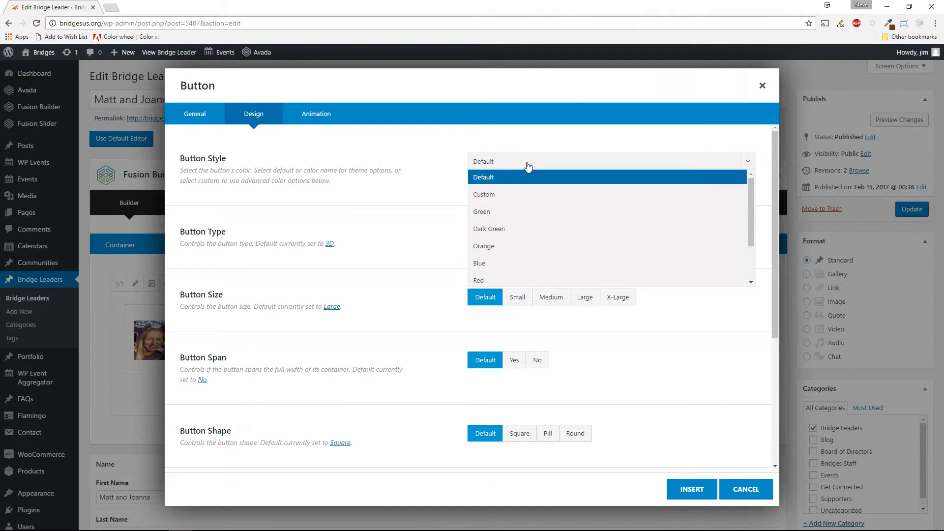
pyautogui.click(528, 164)
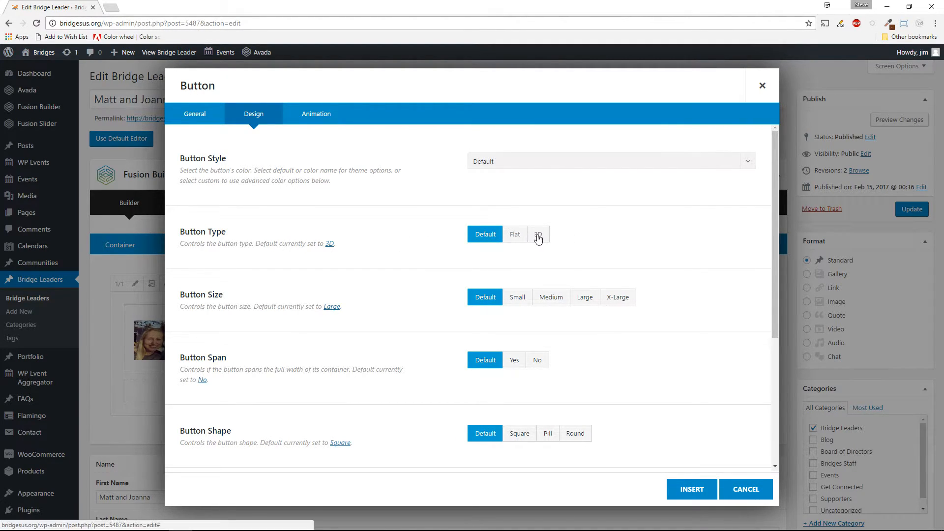
pyautogui.scroll(-1, 385, 234)
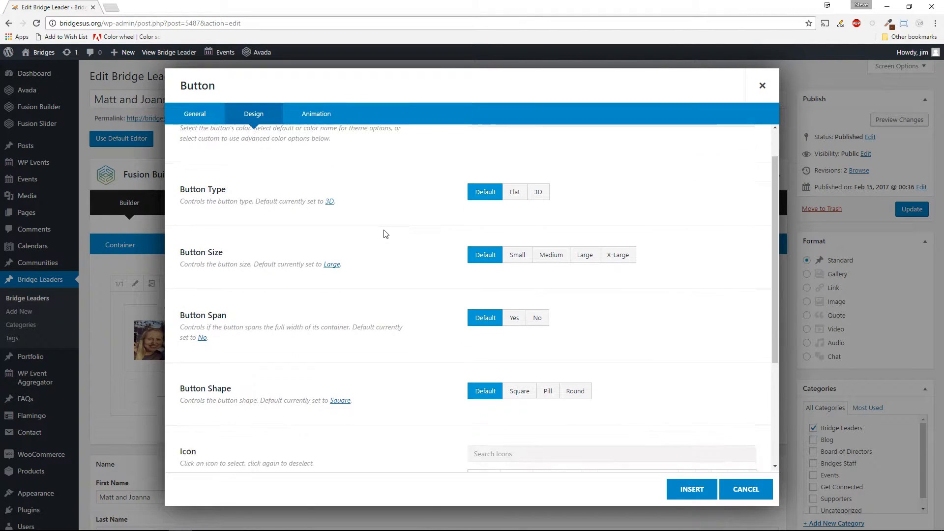
pyautogui.scroll(-2, 366, 284)
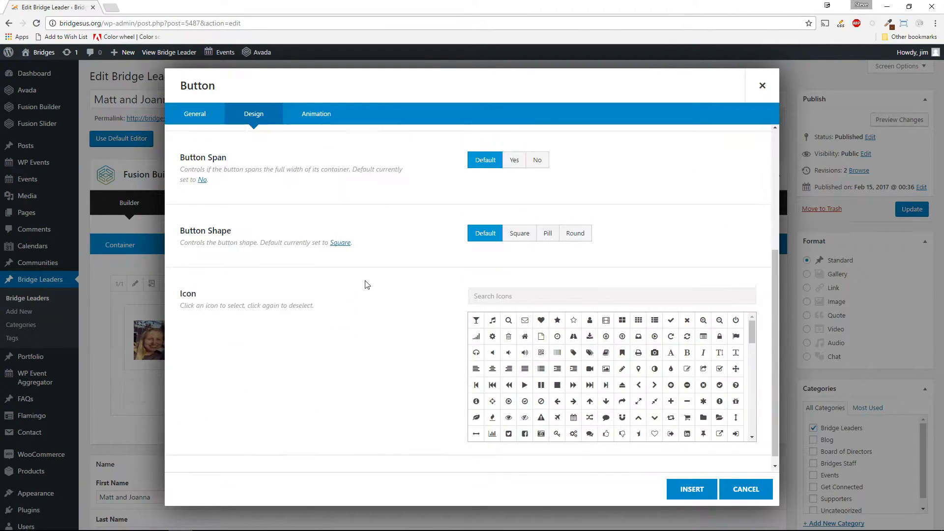
pyautogui.scroll(3, 370, 278)
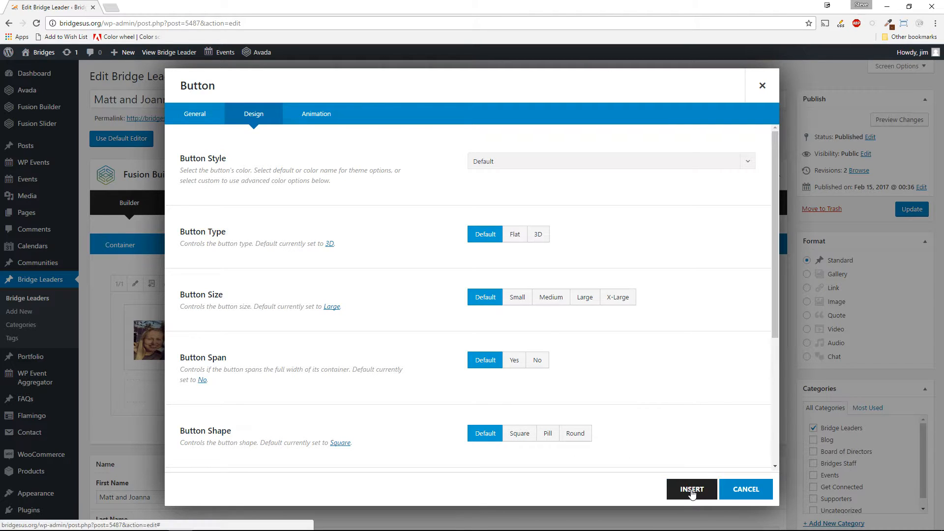
# - Look through the button's animation types, keeping the animation set to None
pyautogui.click(301, 113)
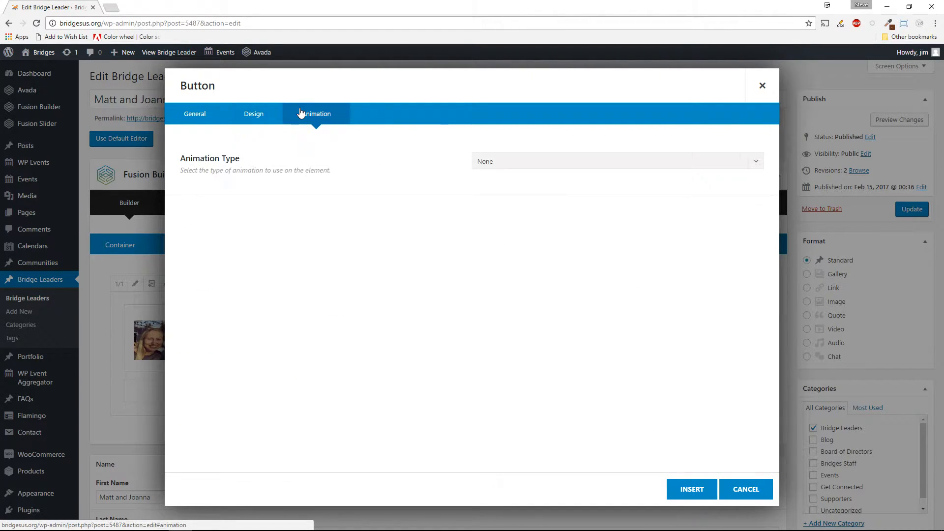
pyautogui.click(546, 162)
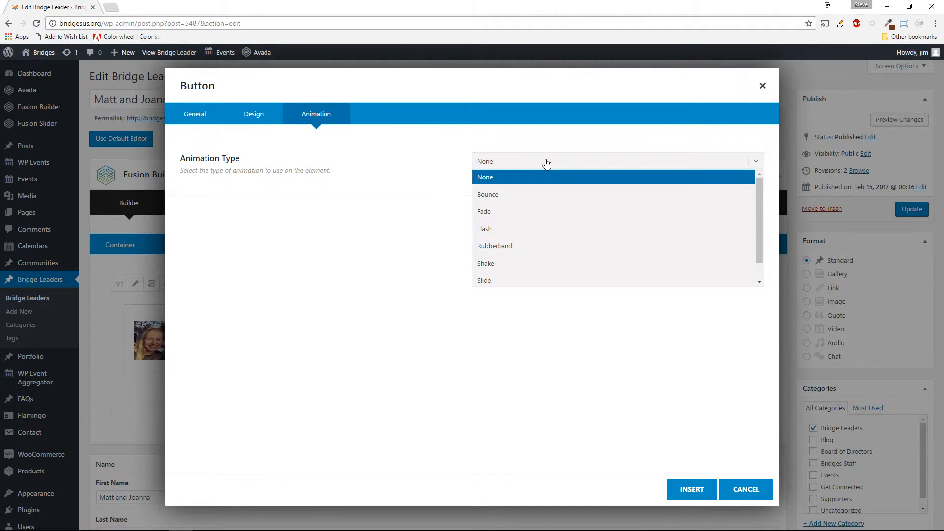
pyautogui.click(531, 182)
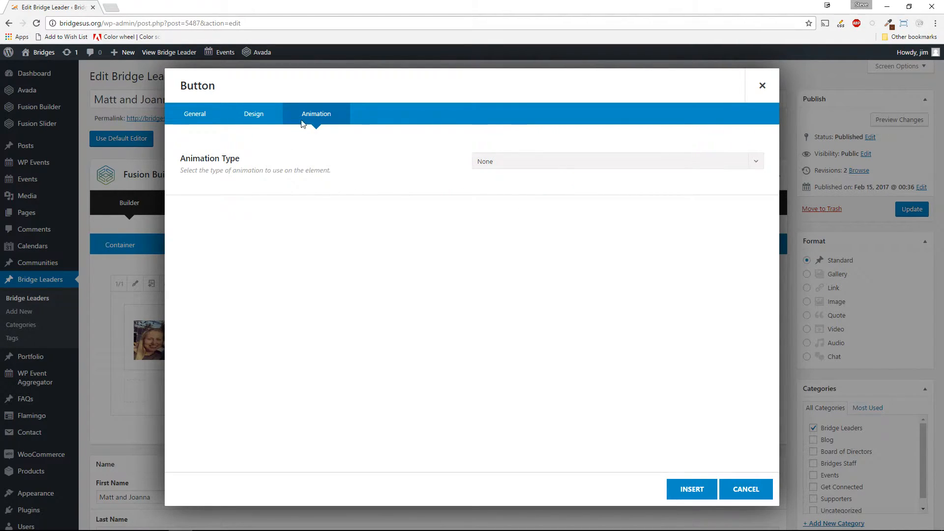
pyautogui.click(574, 163)
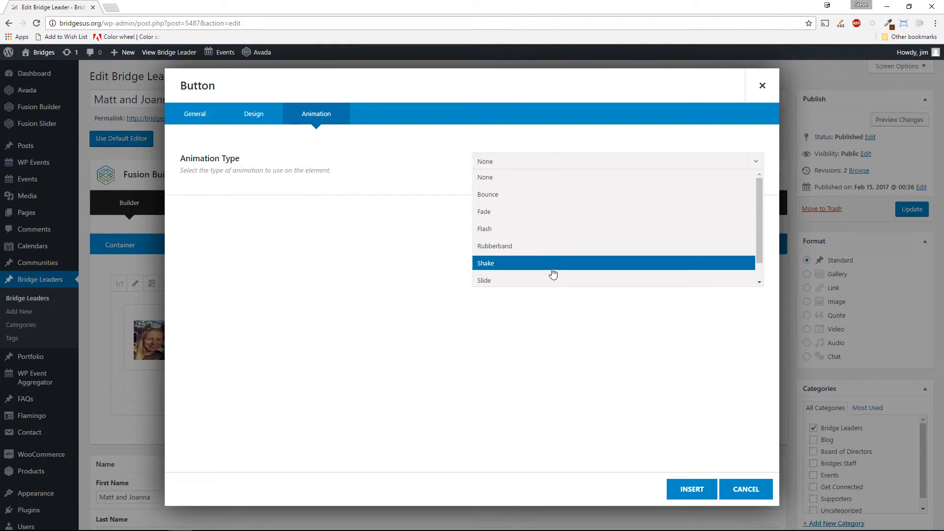
pyautogui.click(401, 142)
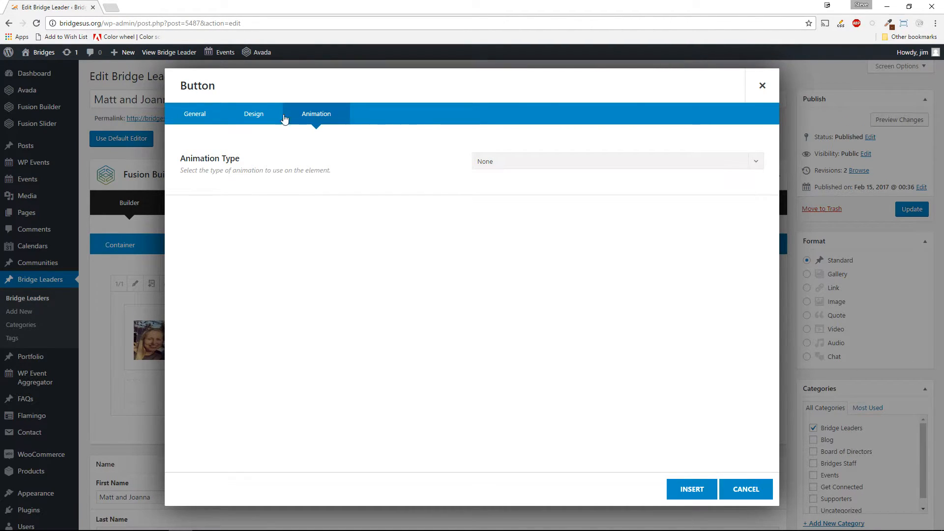
pyautogui.click(260, 117)
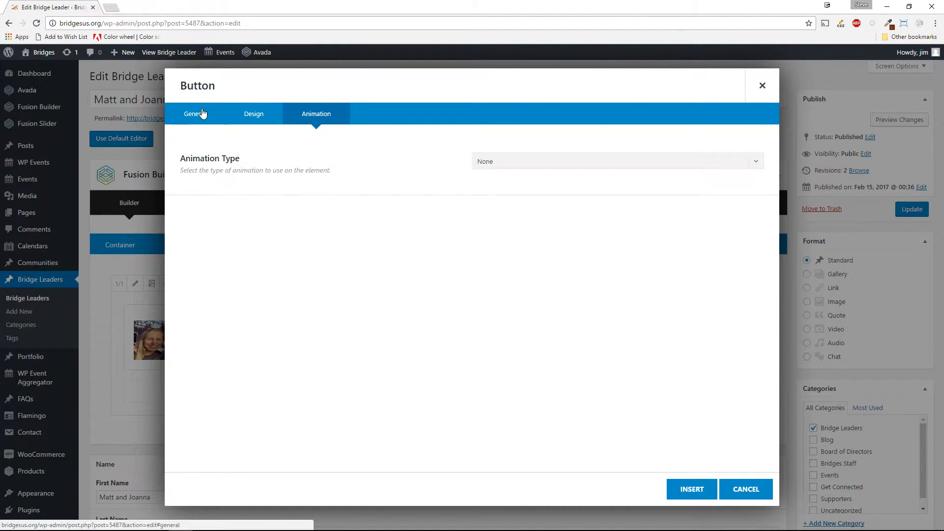
# - Insert the configured button into the text block, save the block and update the Bridge Leader entry
pyautogui.click(687, 490)
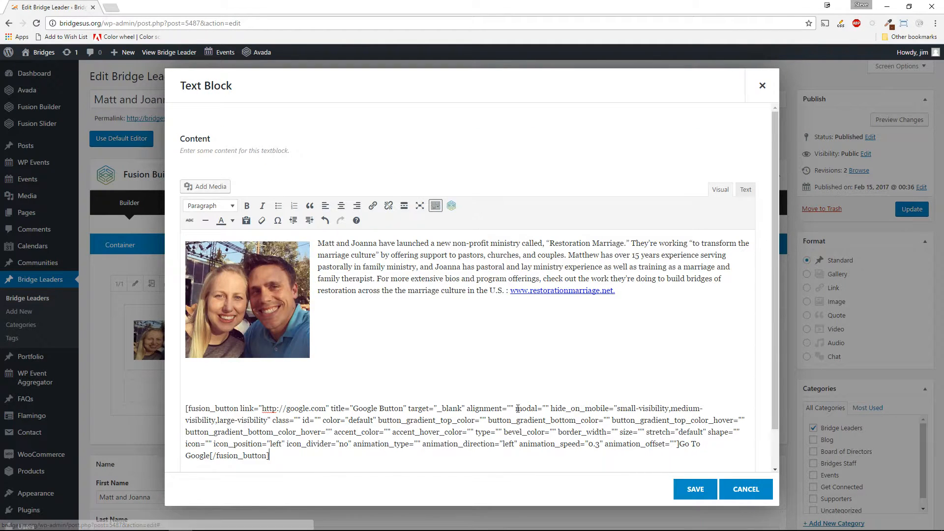
pyautogui.click(689, 490)
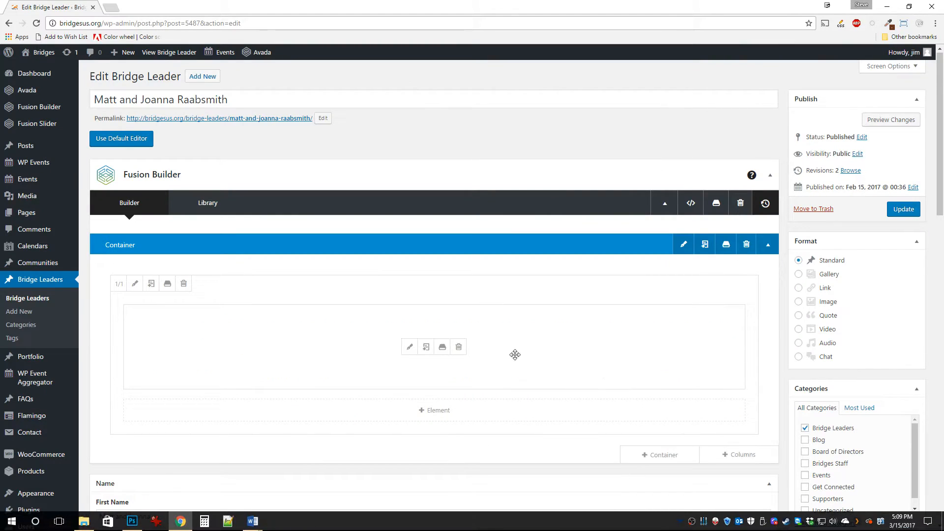
pyautogui.click(903, 209)
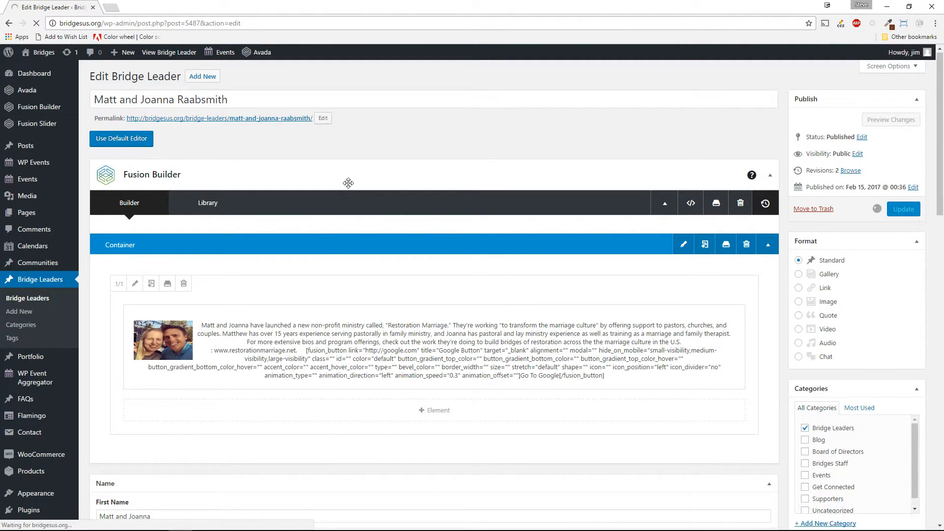
# - Open the entry's published page in a new tab and test its "Go To Google" button
pyautogui.rightClick(253, 119)
pyautogui.click(278, 129)
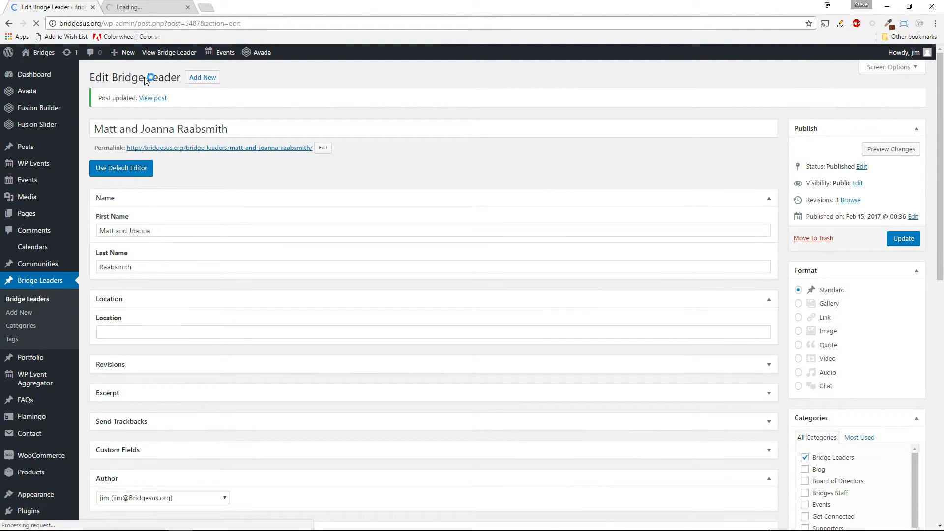
pyautogui.click(129, 7)
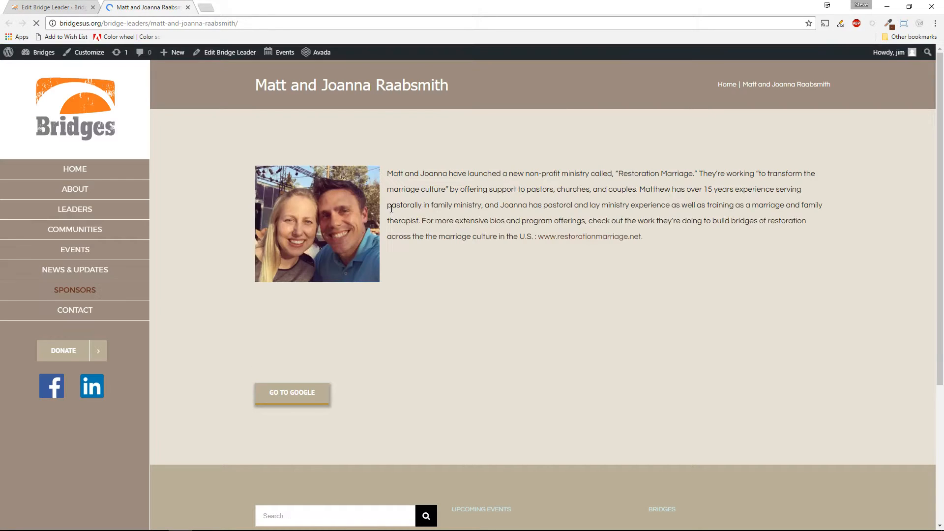
pyautogui.click(305, 401)
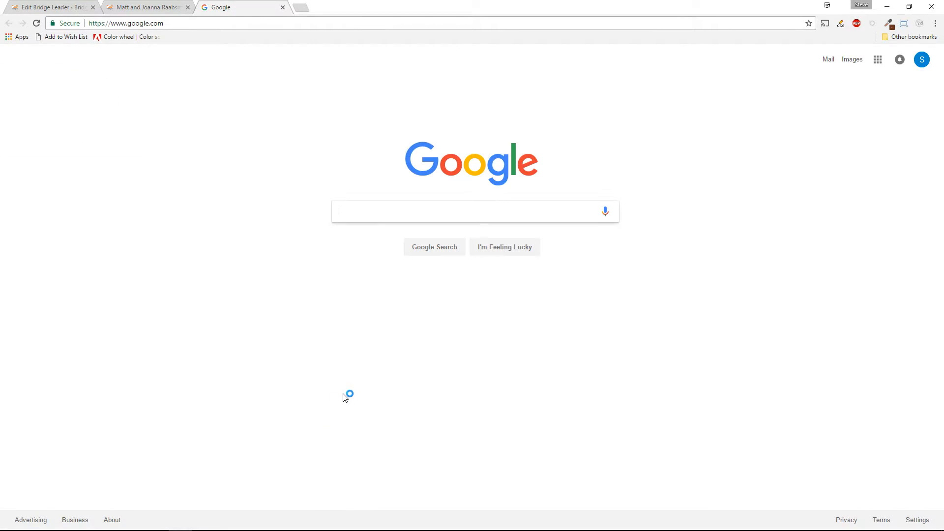
pyautogui.click(283, 7)
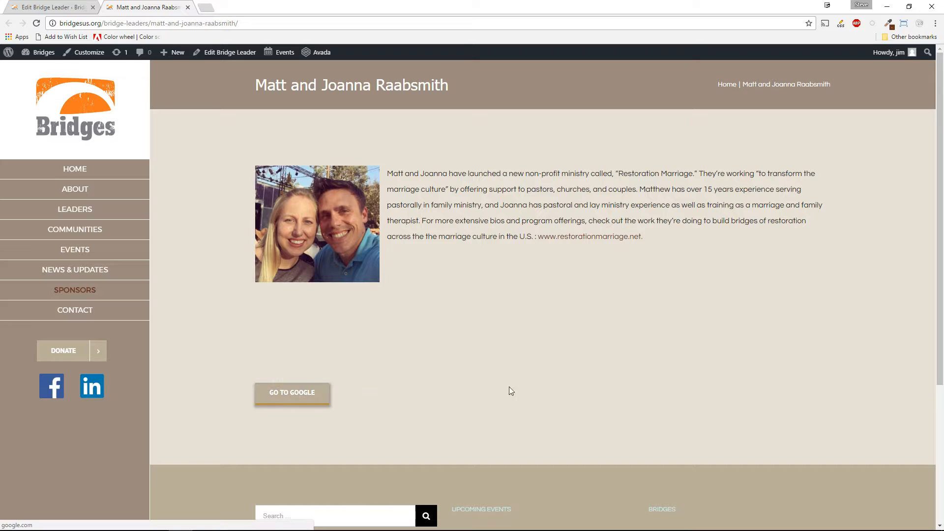
# - Return to the entry's editor and browse the elements and nested column layouts available for the 1/1 column
pyautogui.click(63, 7)
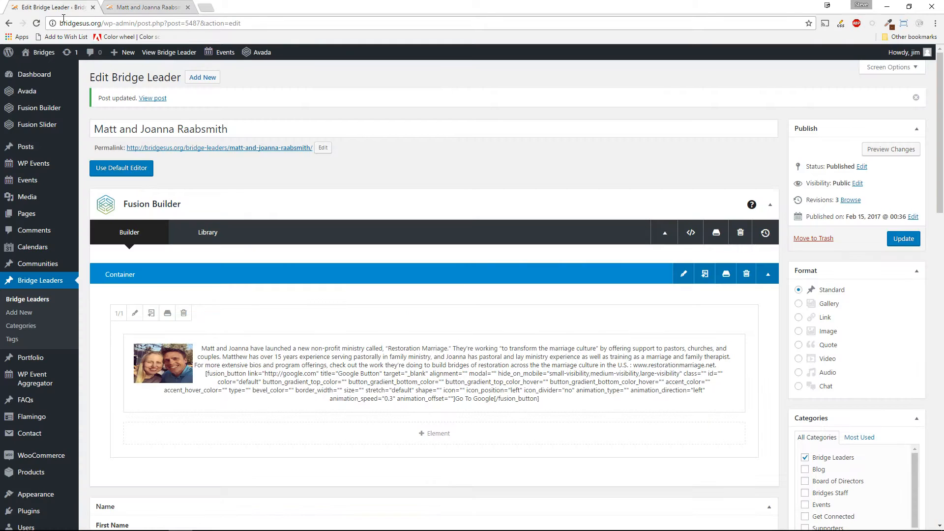
pyautogui.scroll(-3, 430, 335)
pyautogui.scroll(2, 435, 363)
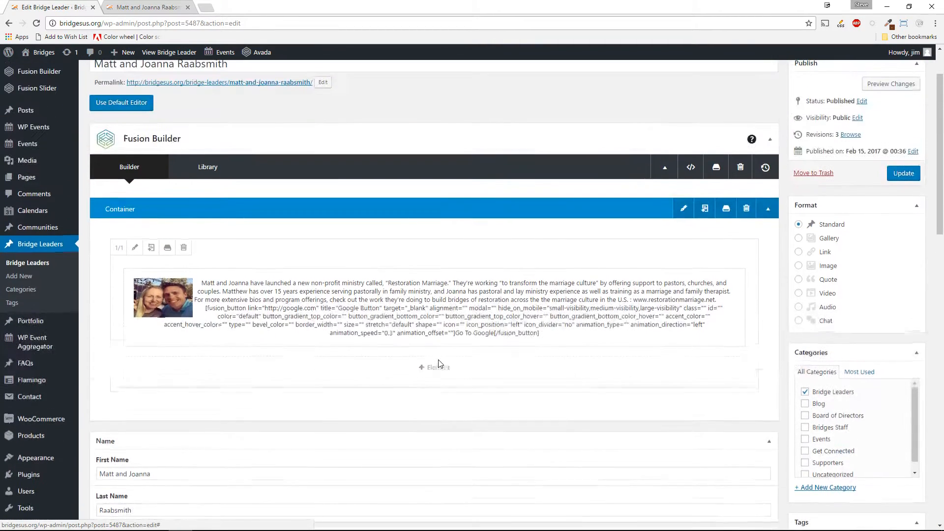
pyautogui.click(430, 369)
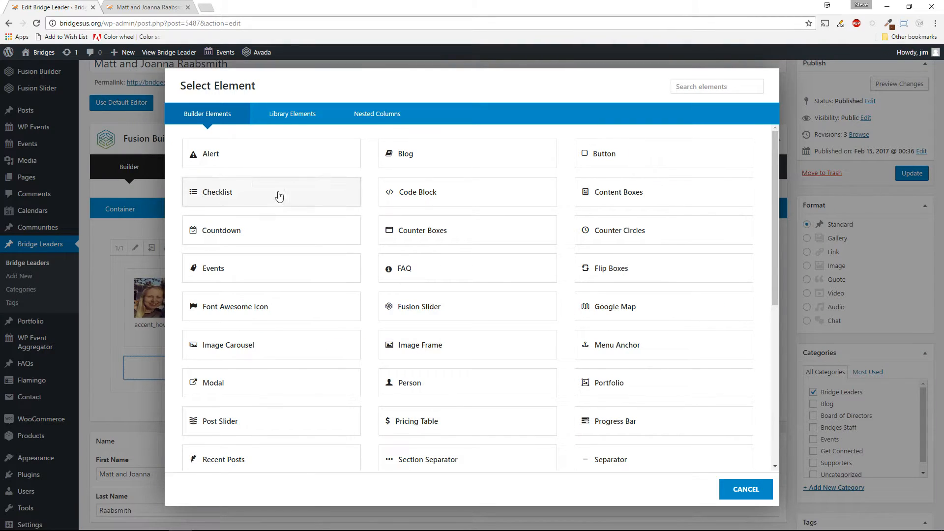
pyautogui.click(731, 487)
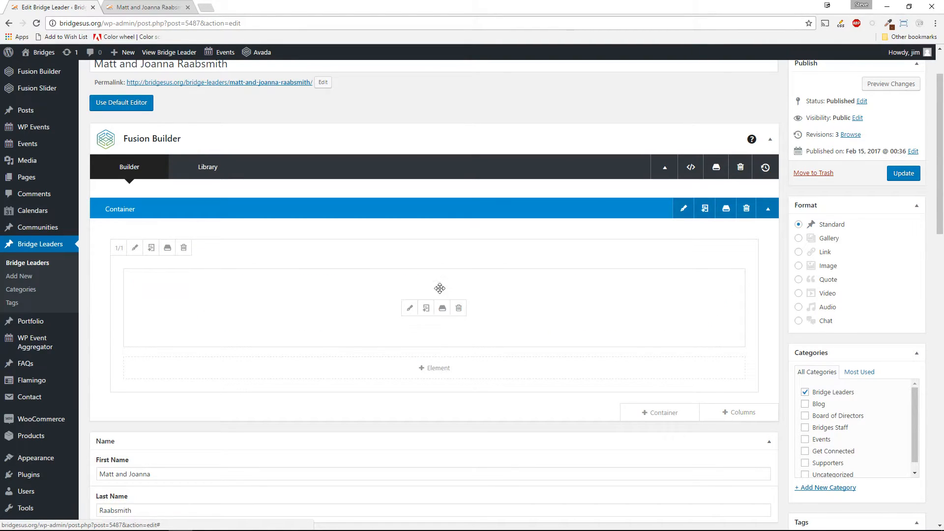
pyautogui.click(434, 371)
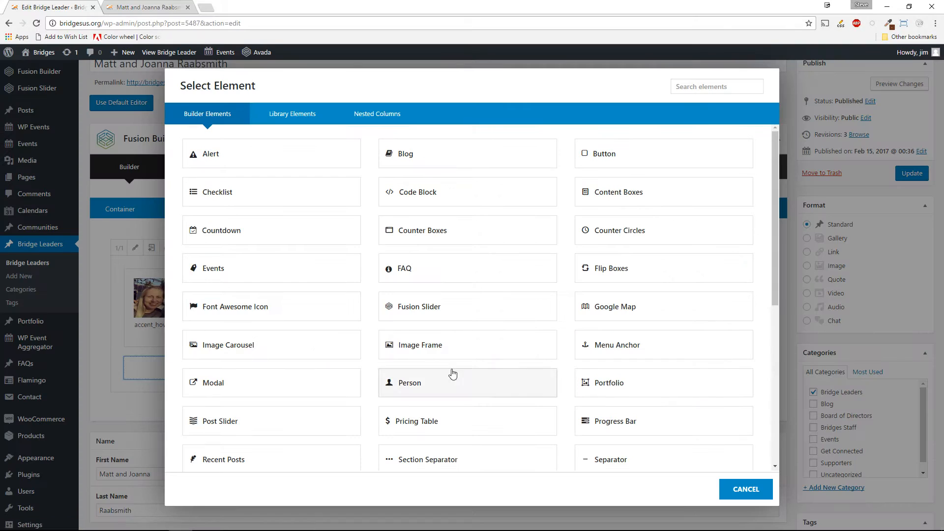
pyautogui.click(344, 116)
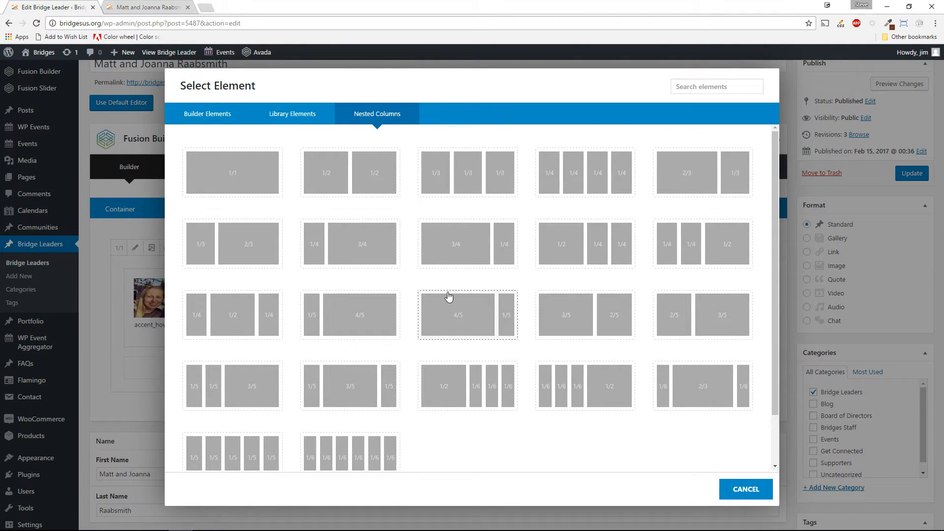
pyautogui.click(747, 489)
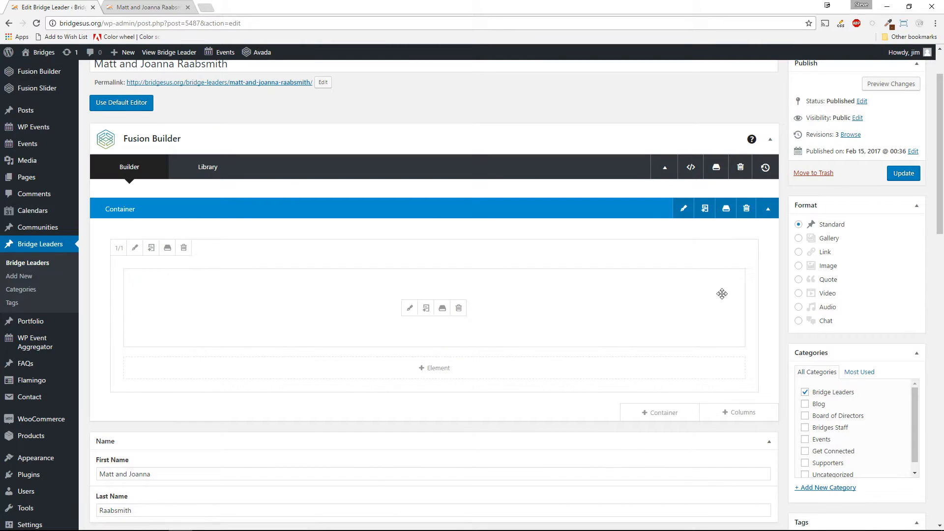
# - Add a row of four 1/4 columns to the container below the biography column
pyautogui.click(733, 421)
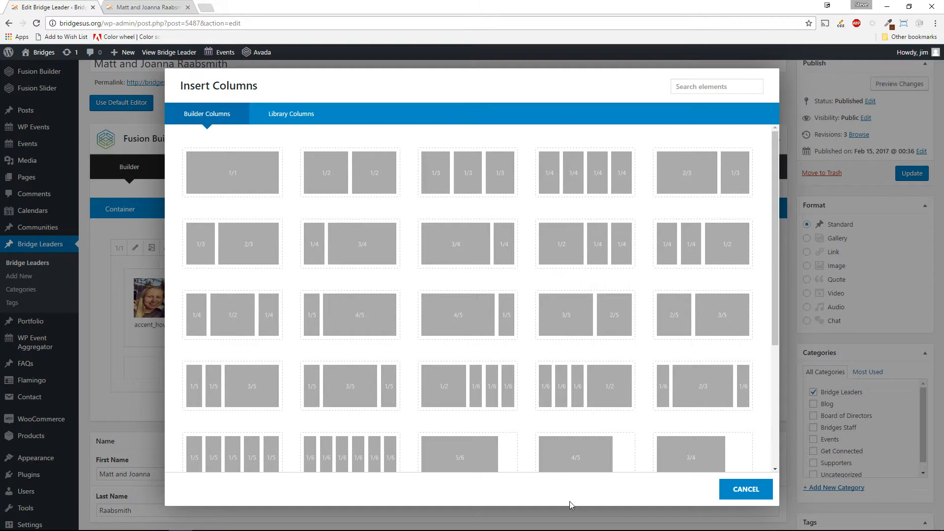
pyautogui.click(582, 175)
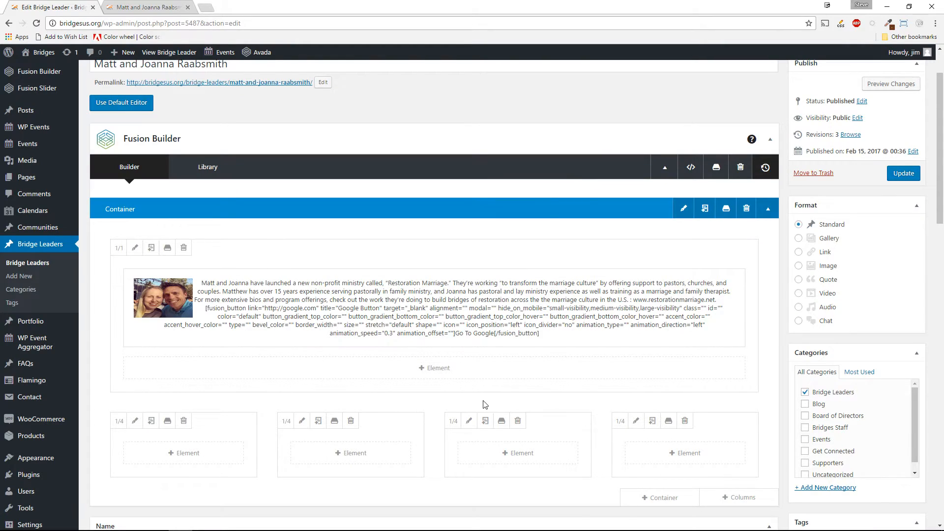
# - Cut the "Go To Google" button shortcode out of the biography text block and save the block
pyautogui.scroll(-1, 484, 405)
pyautogui.click(408, 244)
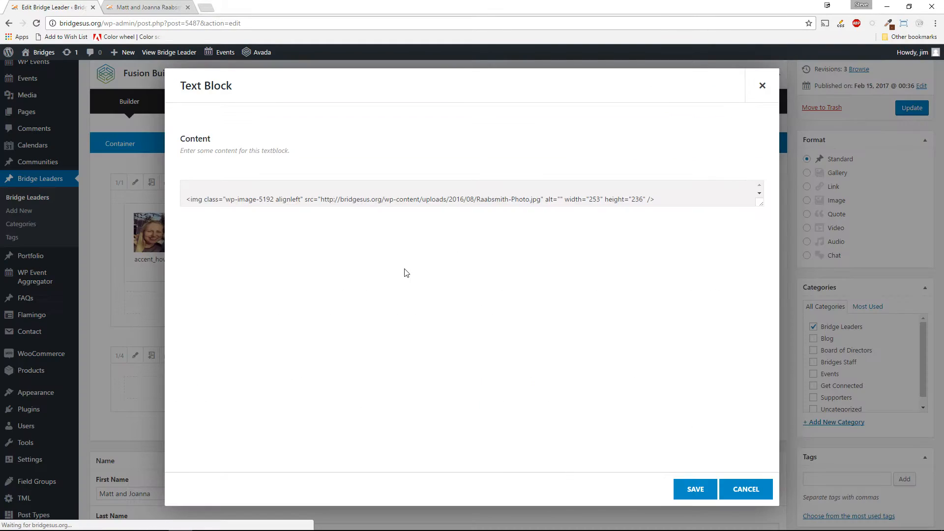
pyautogui.moveTo(182, 407); pyautogui.dragTo(362, 469)
pyautogui.hotkey('ctrl', 'c')
pyautogui.press('BackSpace')
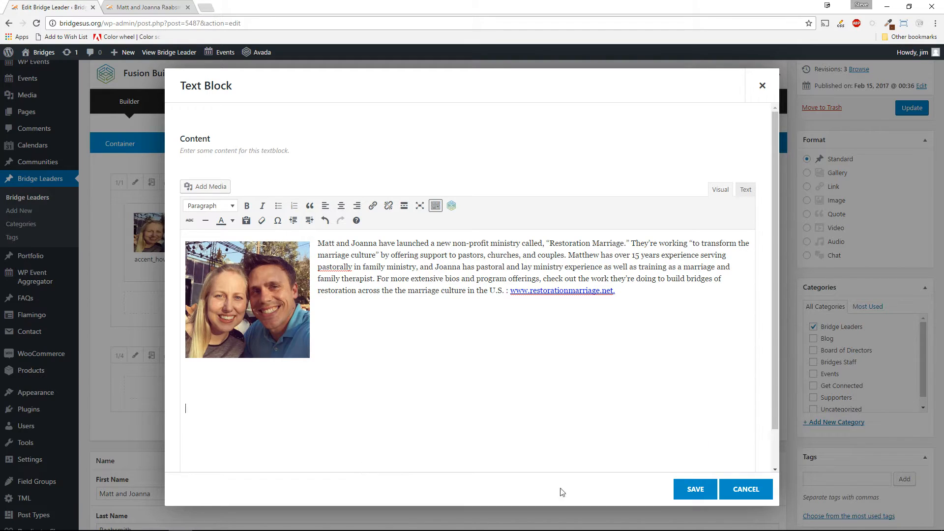
pyautogui.click(692, 490)
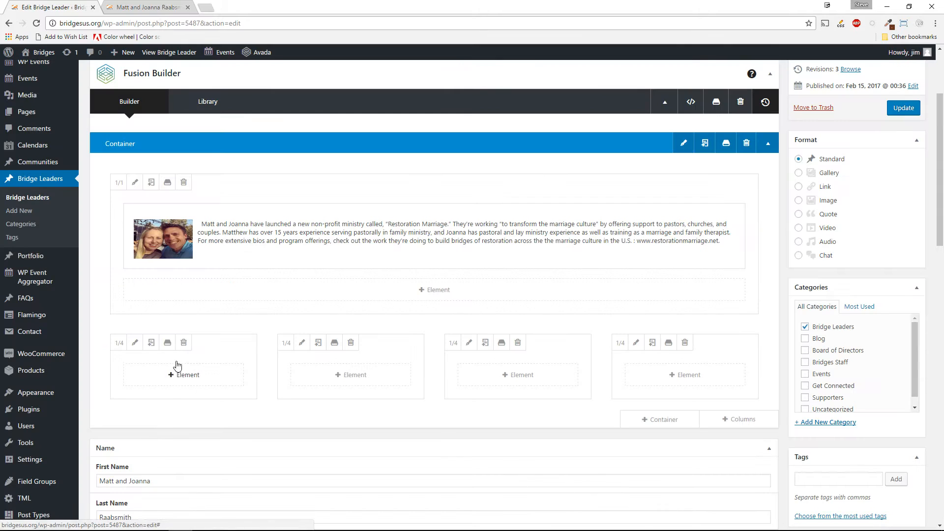
pyautogui.click(134, 342)
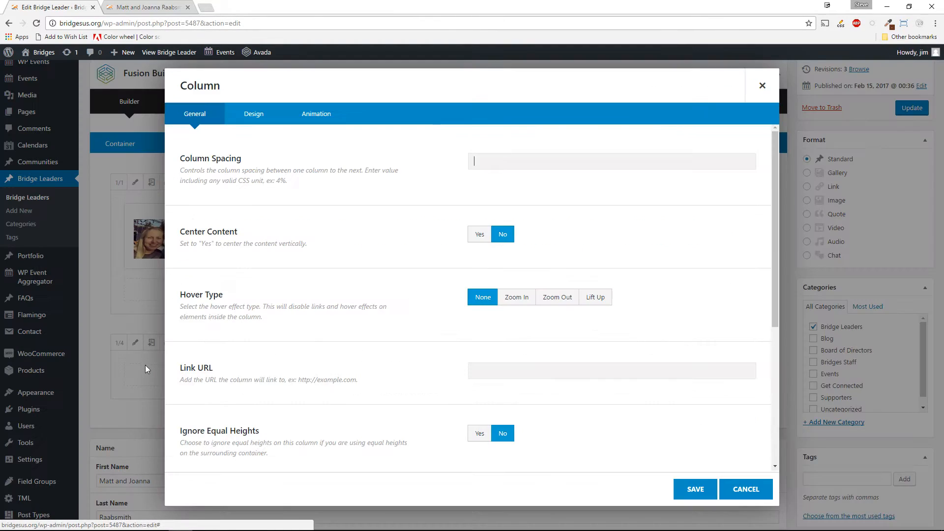
pyautogui.click(742, 488)
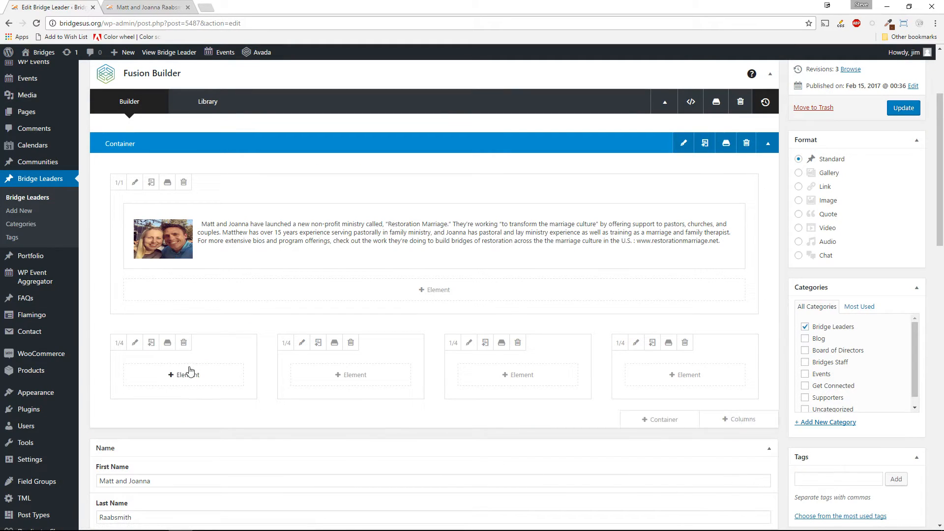
pyautogui.click(188, 375)
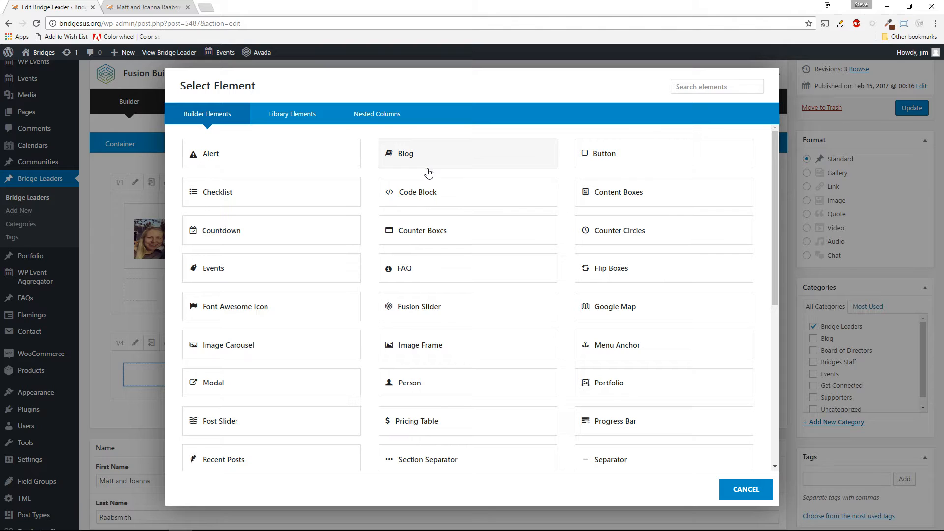
pyautogui.scroll(-6, 497, 347)
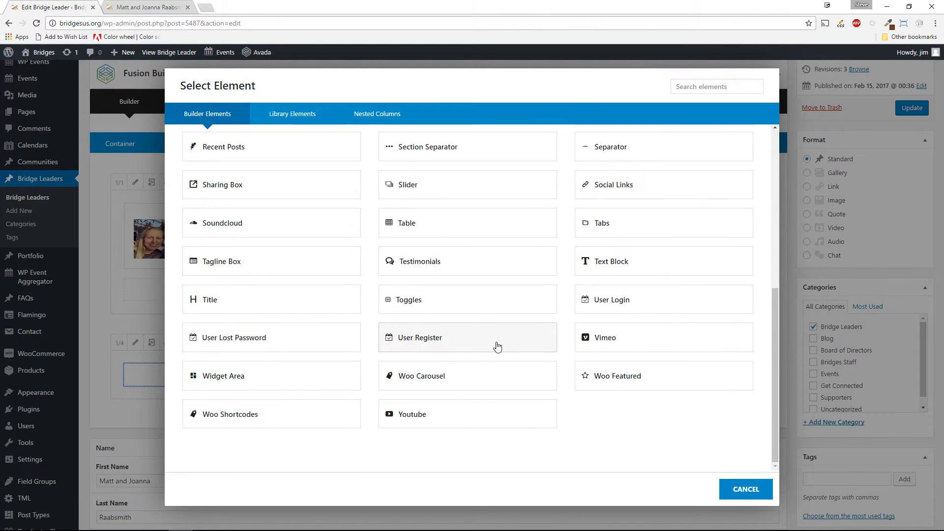
pyautogui.click(615, 262)
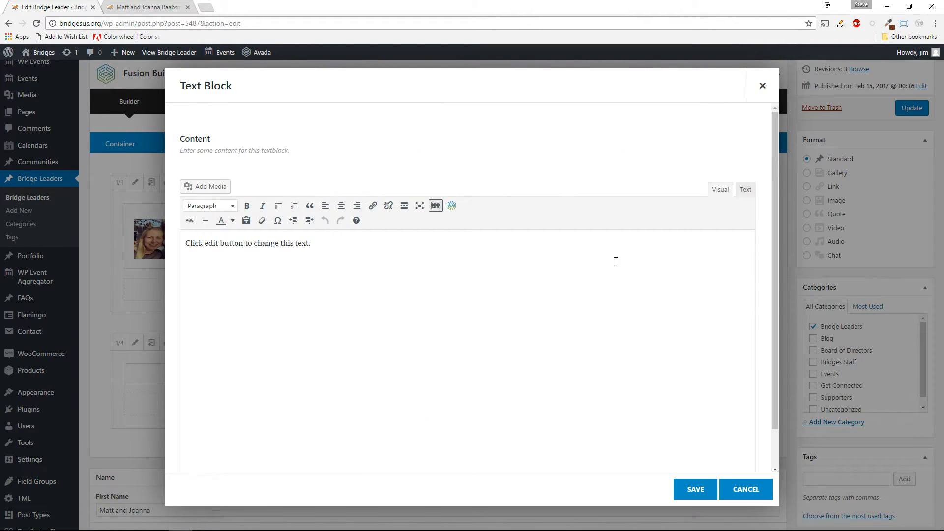
pyautogui.click(344, 280)
pyautogui.hotkey('ctrl', 'v')
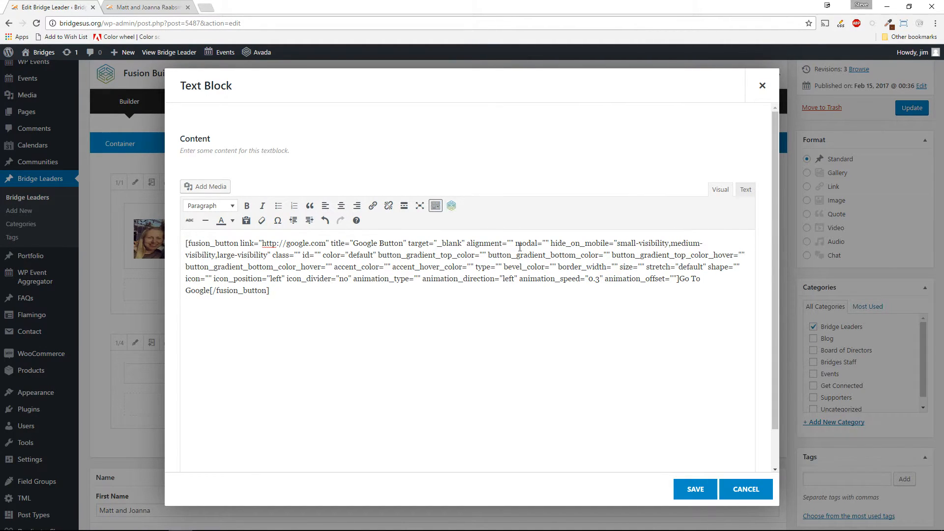
pyautogui.click(742, 493)
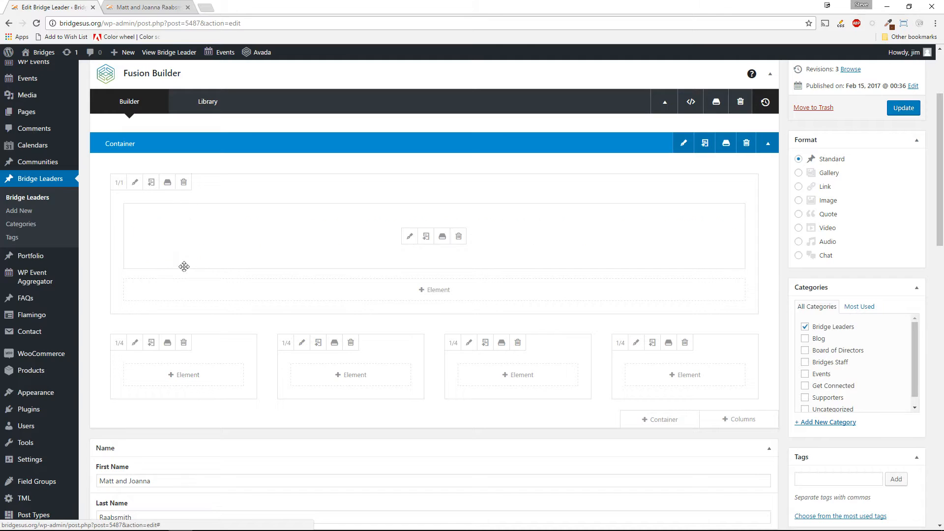
pyautogui.click(184, 375)
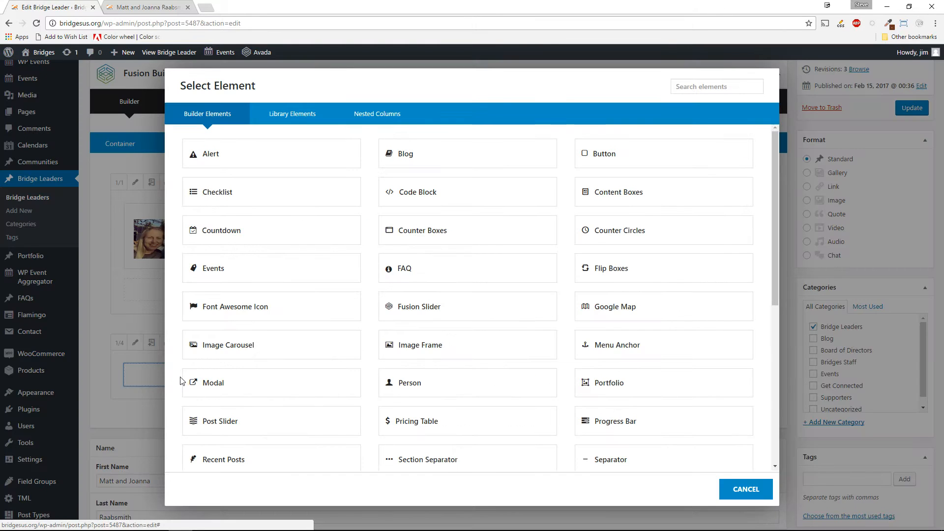
pyautogui.click(629, 156)
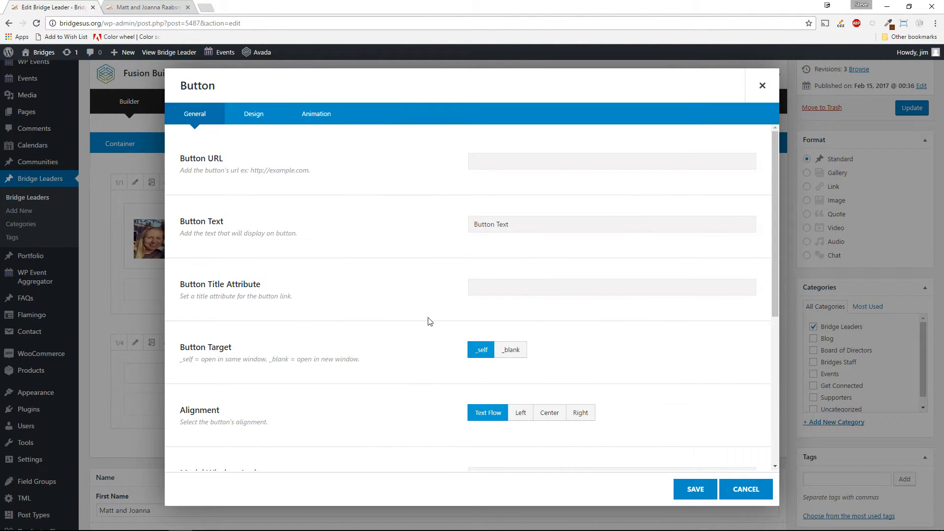
pyautogui.click(744, 491)
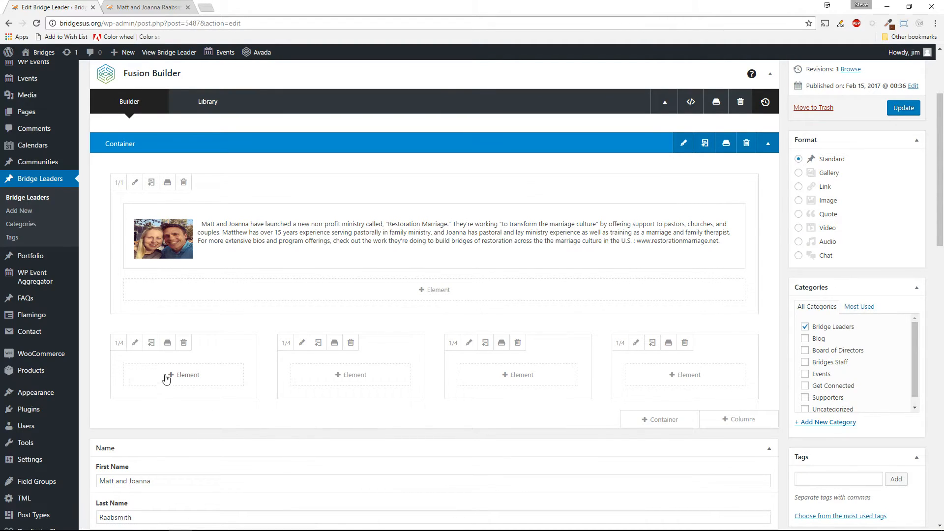
pyautogui.click(194, 377)
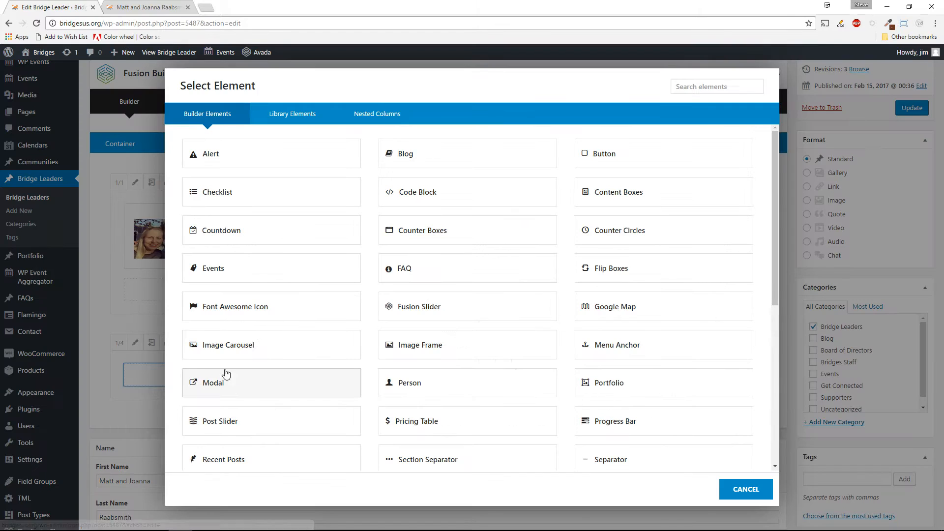
pyautogui.scroll(-1, 597, 207)
pyautogui.scroll(-6, 596, 207)
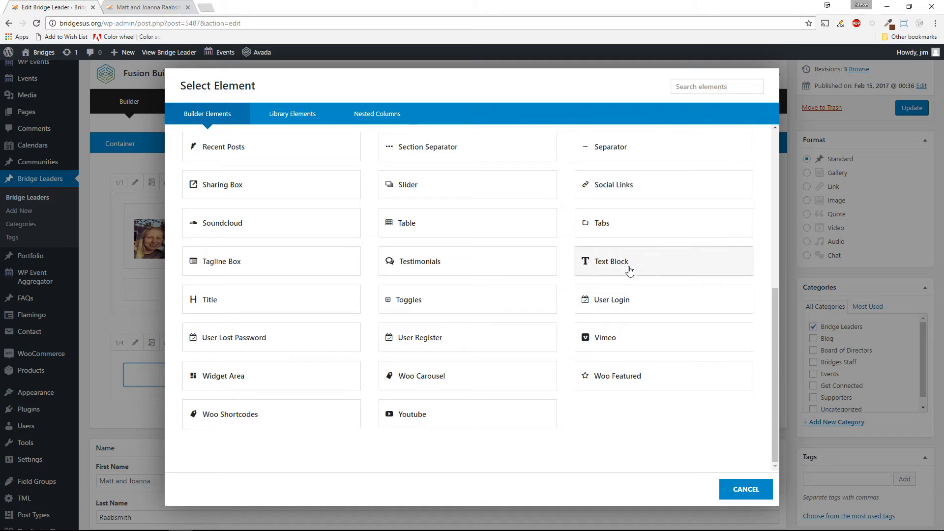
pyautogui.scroll(6, 610, 266)
pyautogui.click(618, 163)
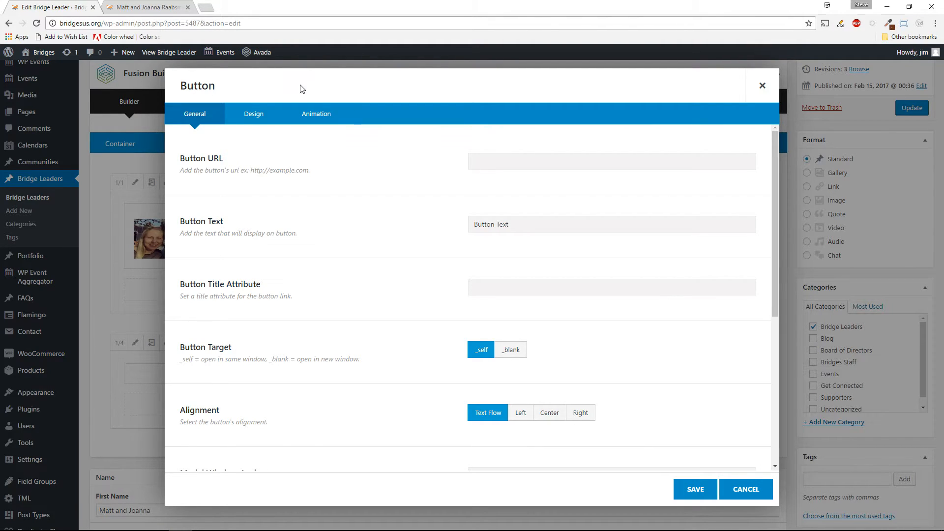
pyautogui.click(747, 491)
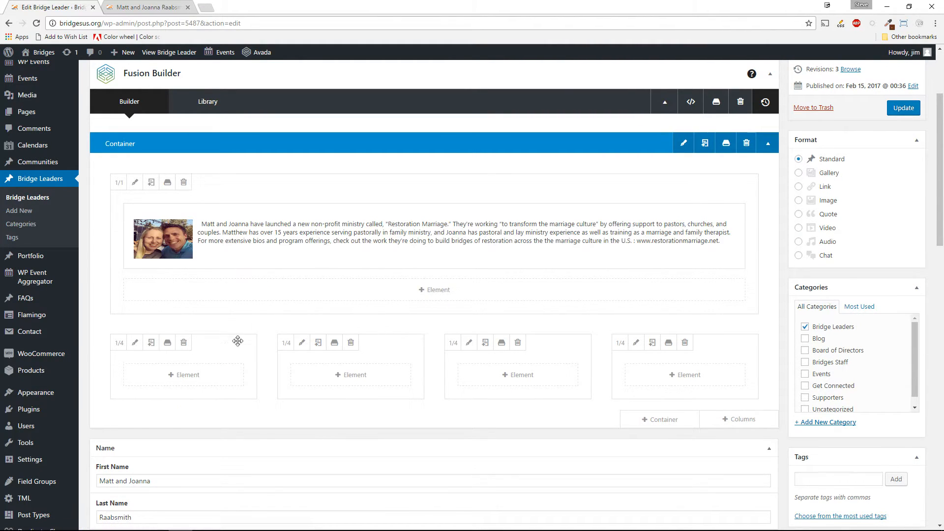
pyautogui.click(162, 377)
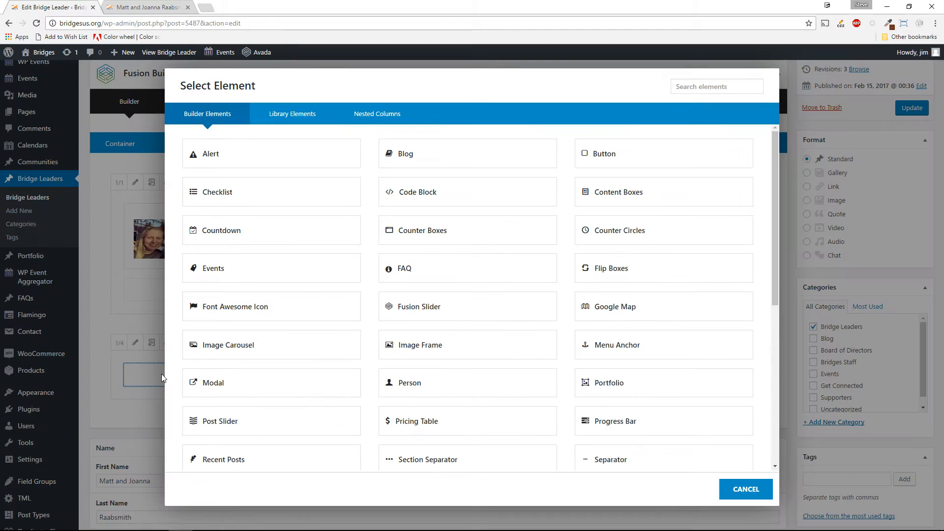
pyautogui.click(643, 162)
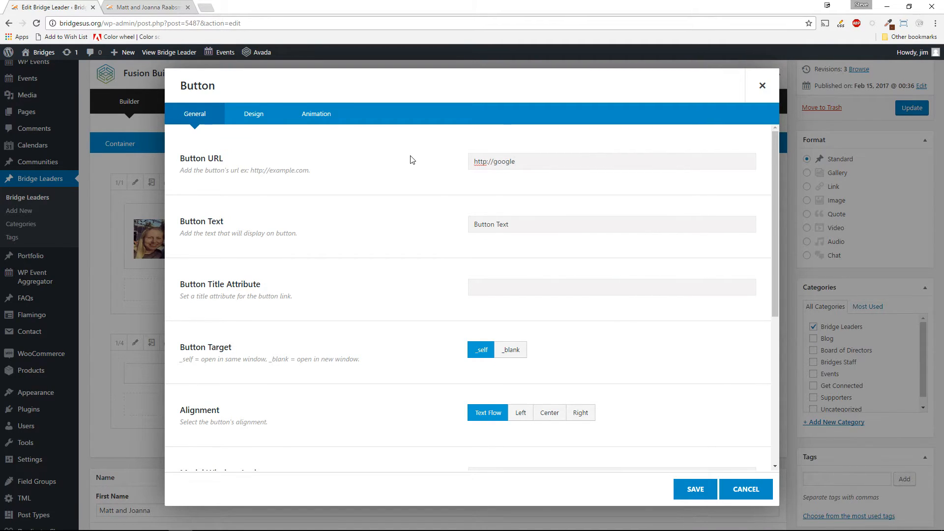
pyautogui.press('Tab')
pyautogui.write('Go T')
pyautogui.click(512, 350)
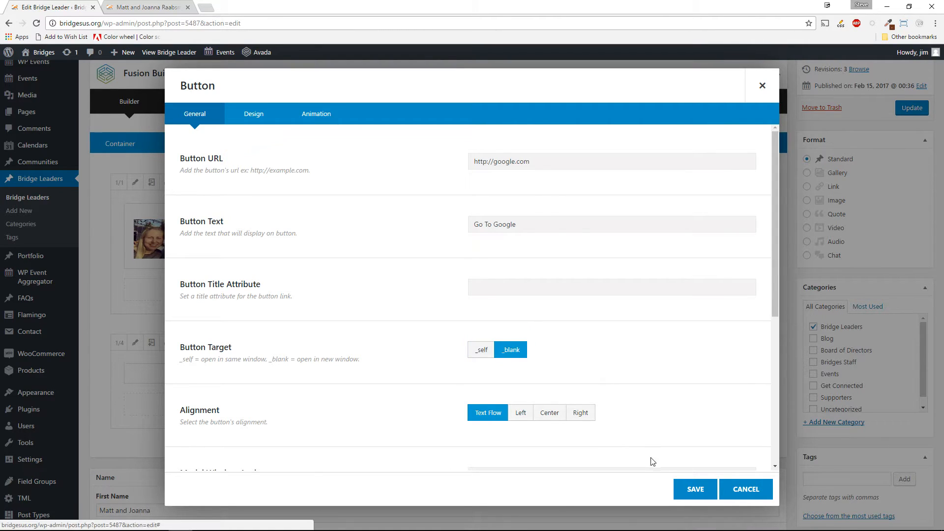
pyautogui.click(704, 493)
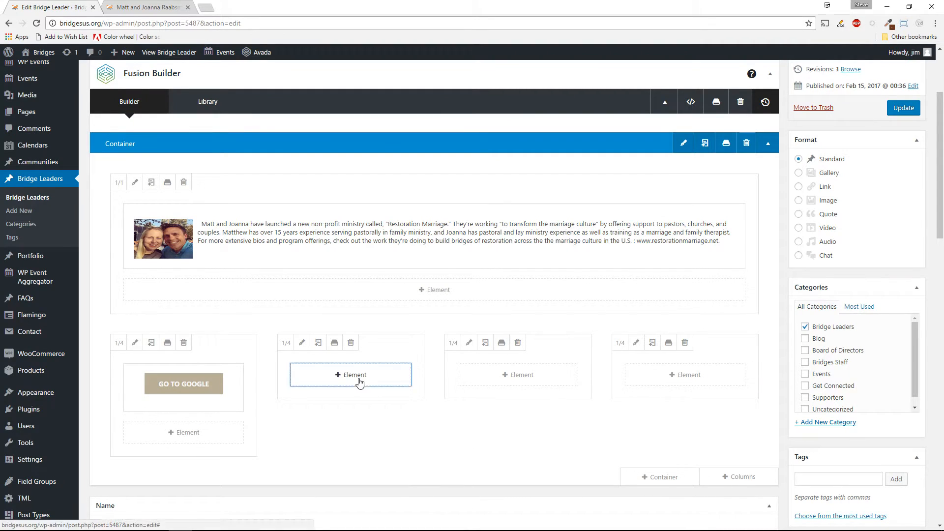
pyautogui.click(358, 382)
pyautogui.click(648, 153)
pyautogui.click(517, 170)
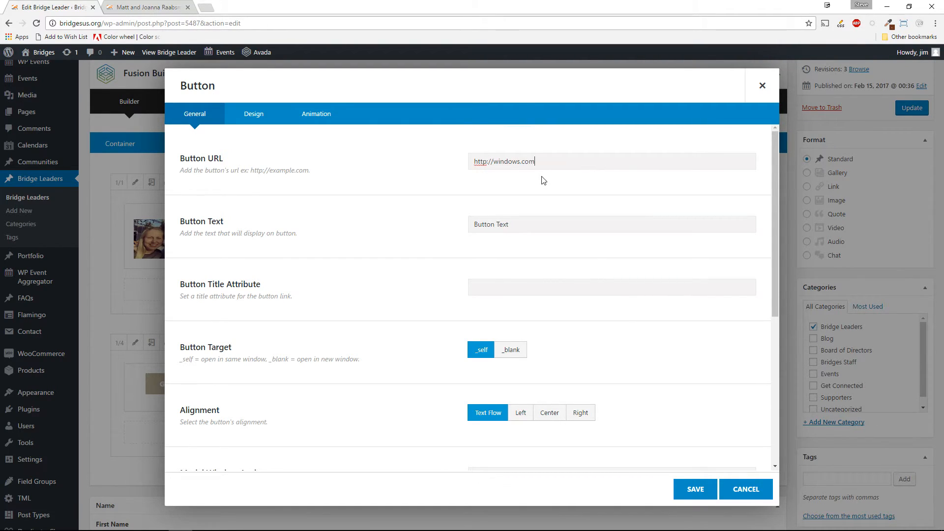
pyautogui.press('Tab')
pyautogui.write('Go')
pyautogui.click(509, 350)
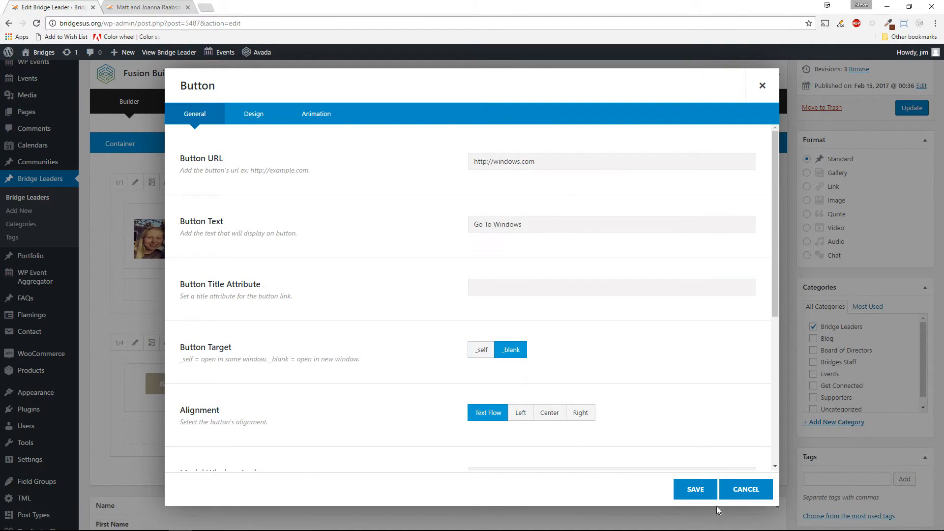
pyautogui.click(695, 489)
# - Add a button to the third 1/4 column that links to the Bridges .org site, with the text "Go To Bridges"
pyautogui.click(503, 379)
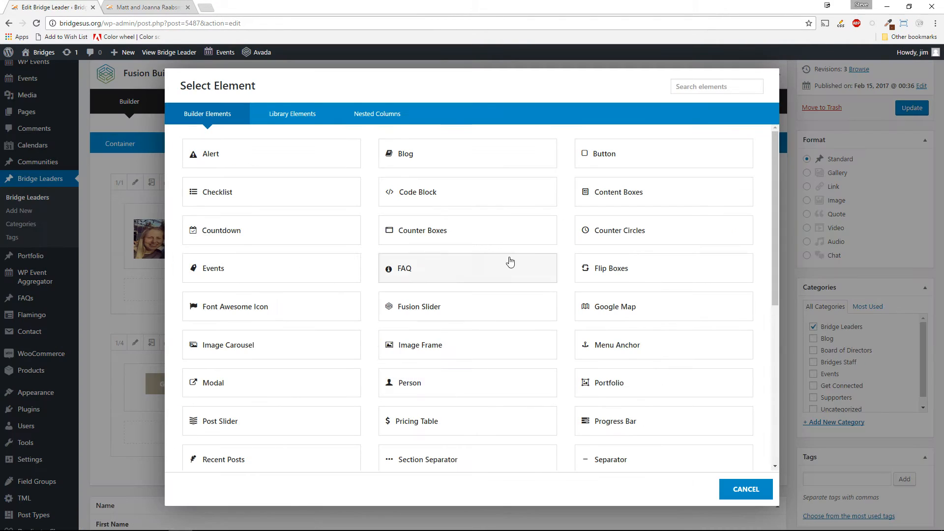
pyautogui.click(641, 154)
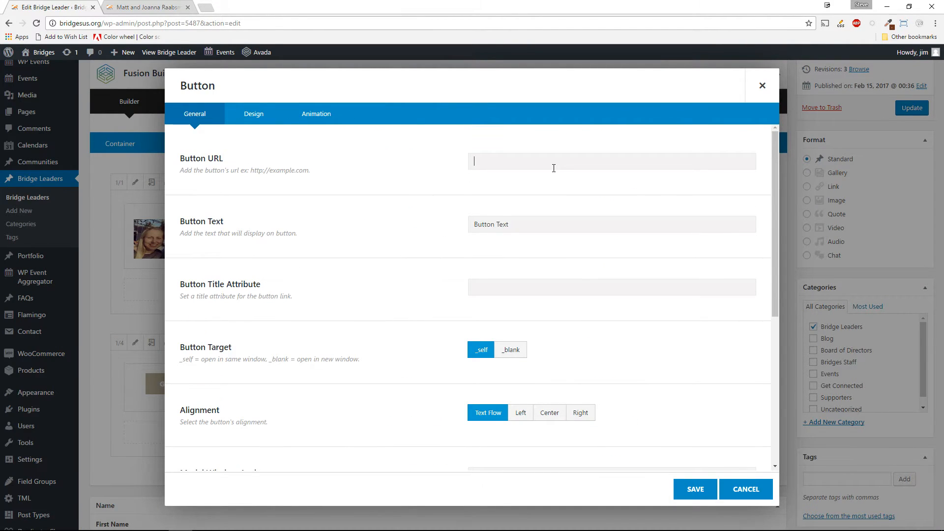
pyautogui.write('Bridg')
pyautogui.write('org')
pyautogui.press('Tab')
pyautogui.write('Go To Bridges')
pyautogui.click(685, 492)
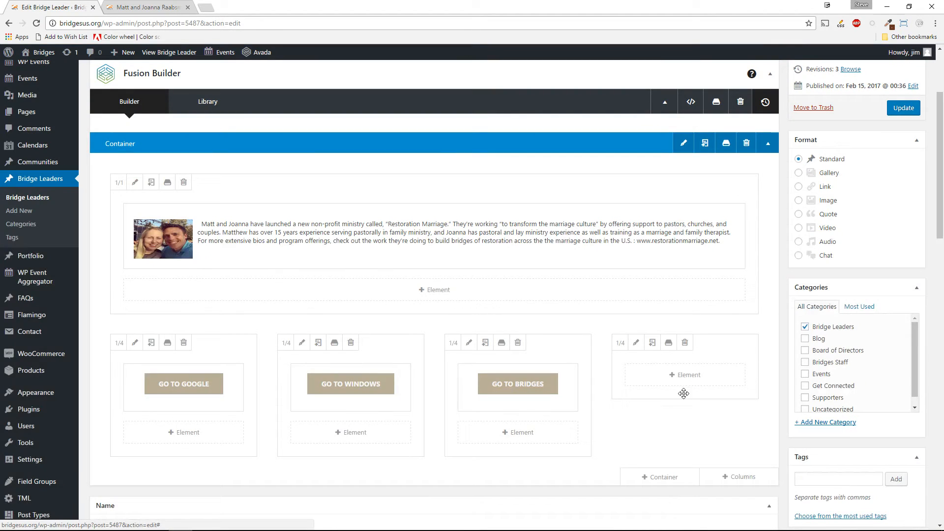
pyautogui.click(683, 377)
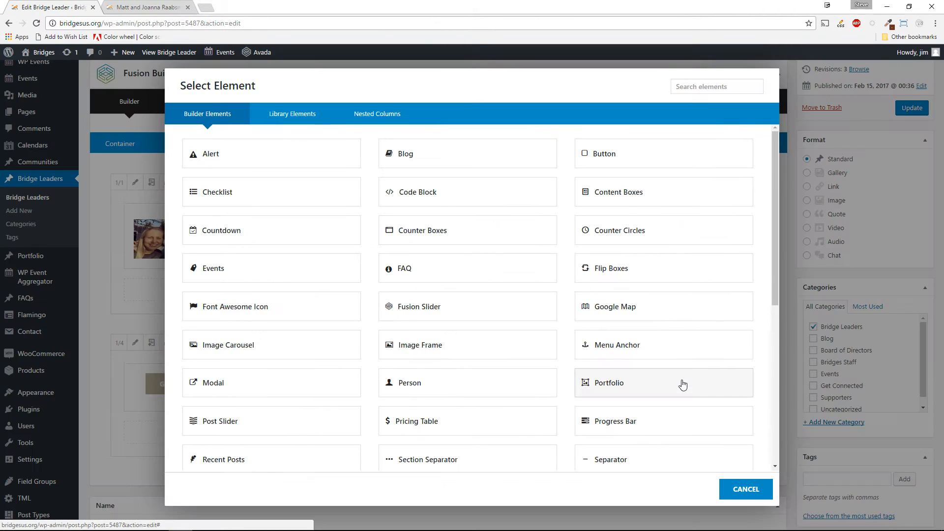
pyautogui.click(641, 162)
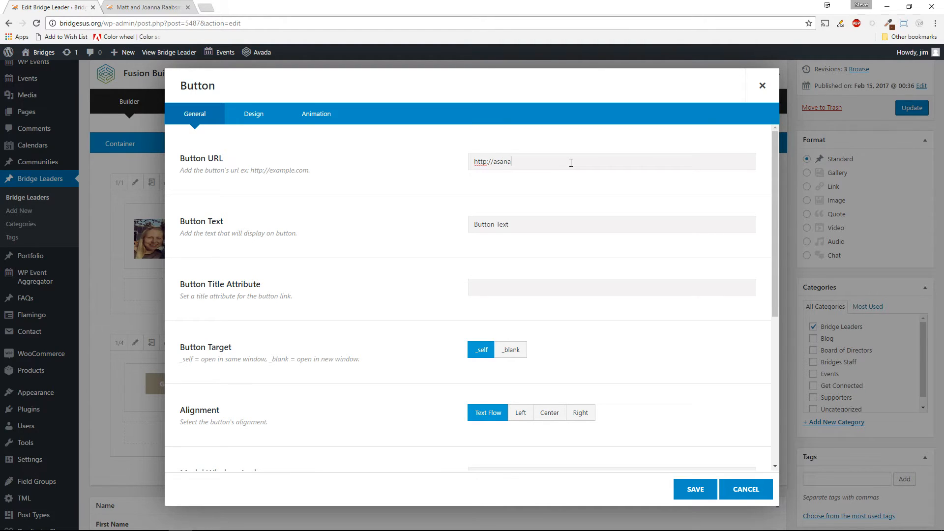
pyautogui.write('com')
pyautogui.press('Tab')
pyautogui.write('Go')
pyautogui.click(509, 350)
pyautogui.click(696, 489)
# - Update the entry, check the row of four buttons on its published page and return to the editor
pyautogui.click(904, 108)
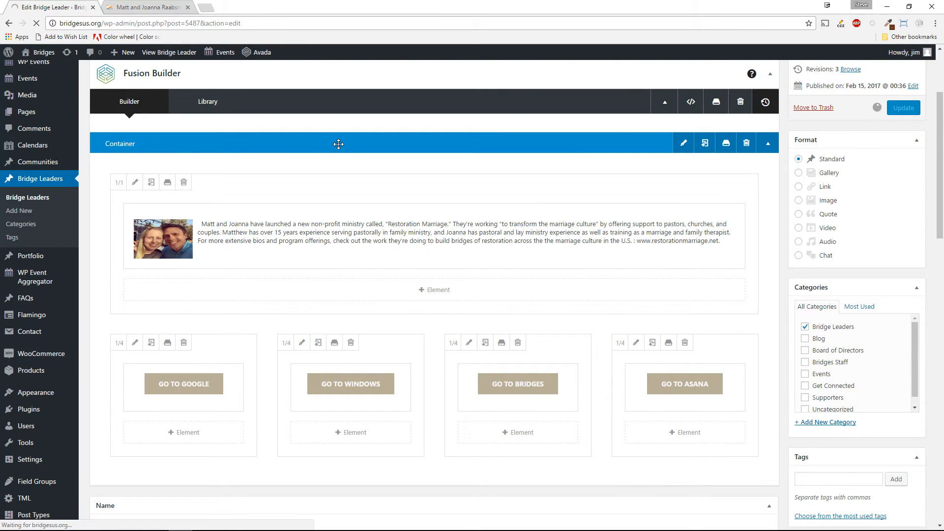
pyautogui.click(164, 8)
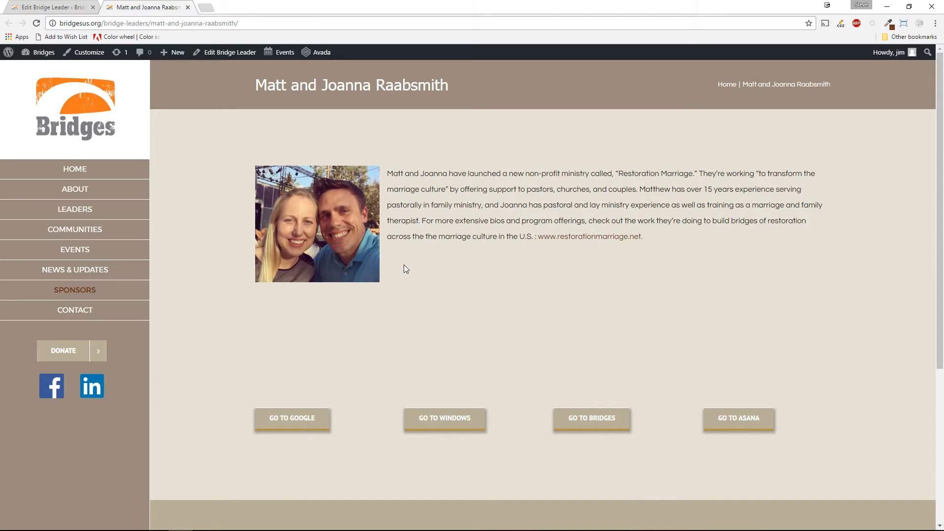
pyautogui.click(66, 6)
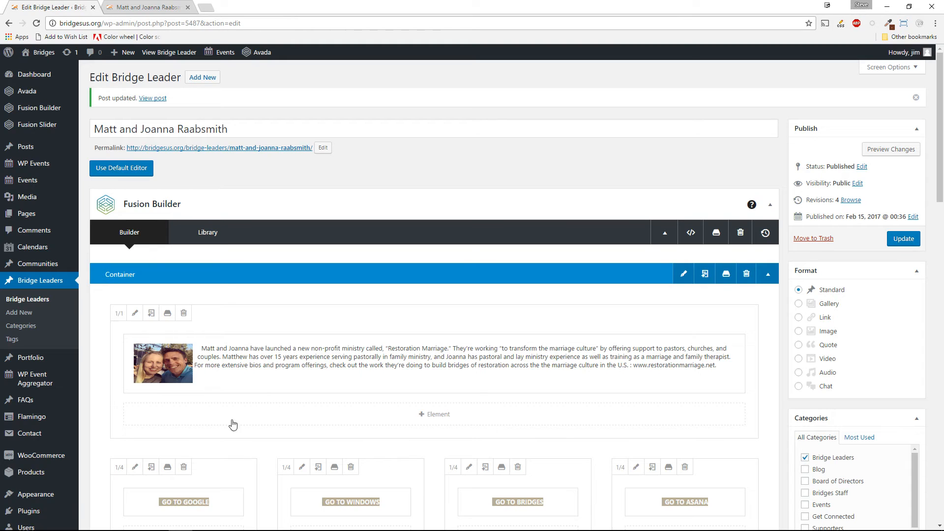
# - Delete all four 1/4 columns with their buttons from the container and update the entry
pyautogui.scroll(-4, 225, 461)
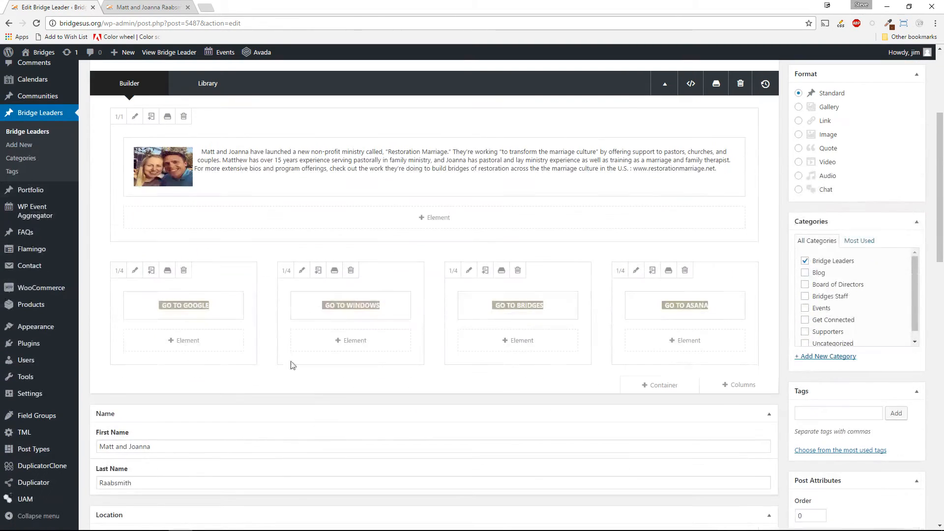
pyautogui.click(184, 270)
pyautogui.click(184, 270)
pyautogui.click(184, 271)
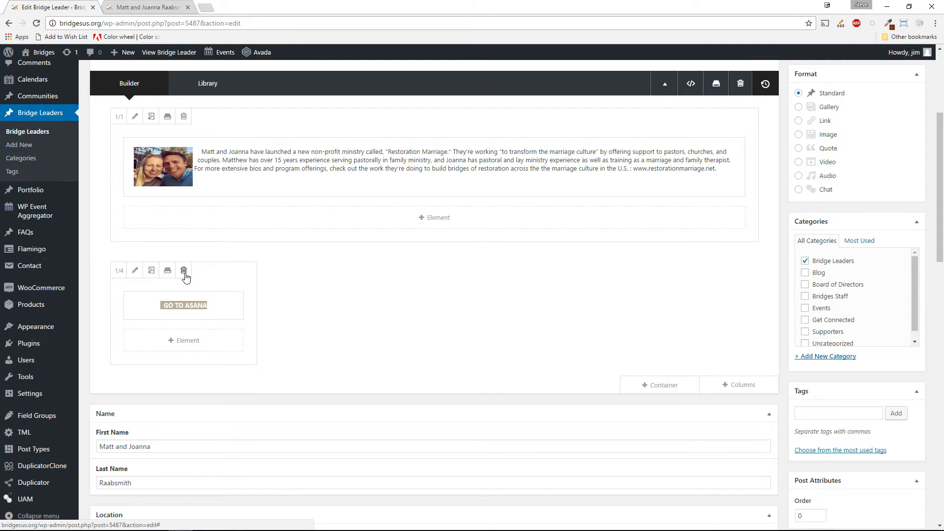
pyautogui.click(184, 270)
pyautogui.scroll(4, 667, 338)
pyautogui.click(907, 239)
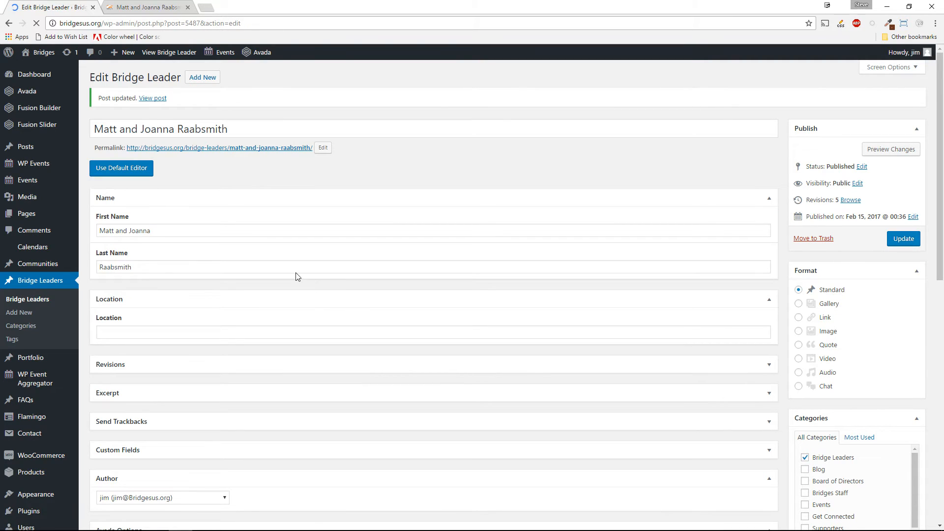
pyautogui.scroll(-3, 363, 258)
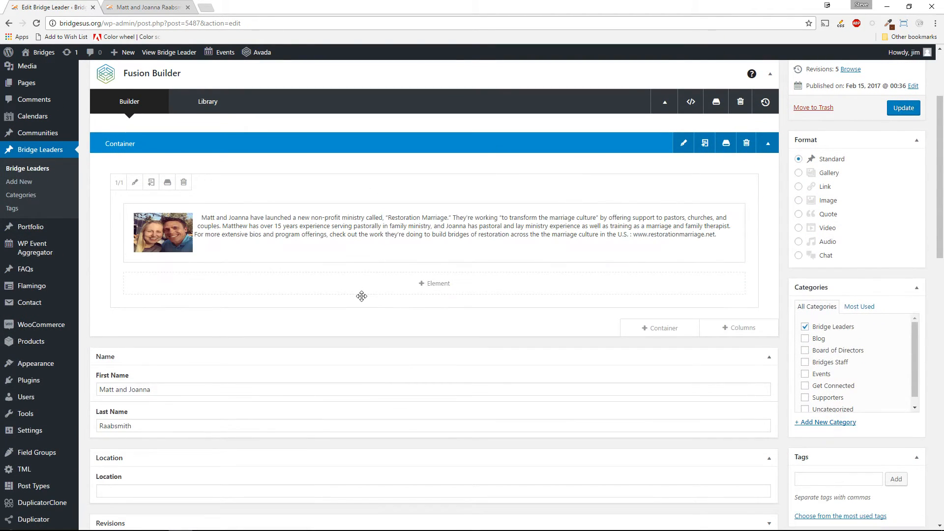
# - Switch the entry to the default editor, examine the shortcodes around the text, and return to Fusion Builder
pyautogui.scroll(3, 369, 283)
pyautogui.scroll(-3, 376, 283)
pyautogui.scroll(3, 380, 289)
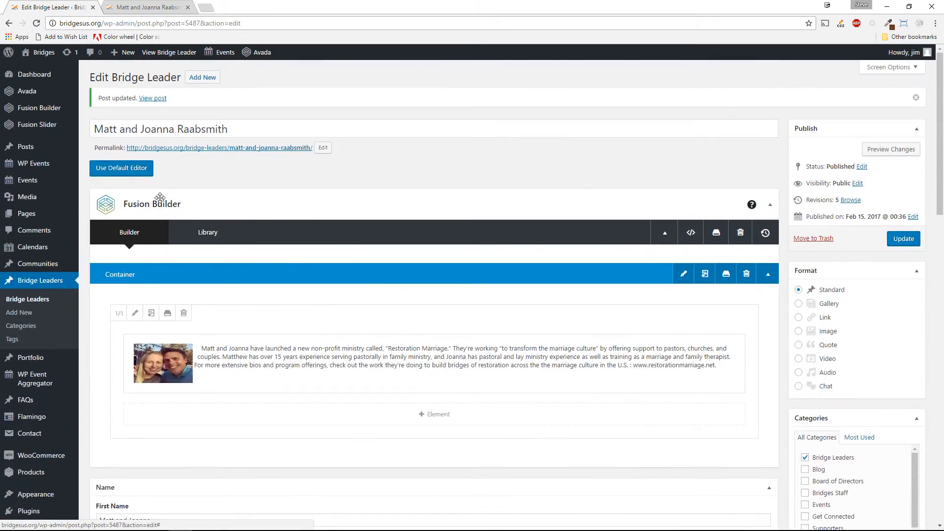
pyautogui.click(133, 169)
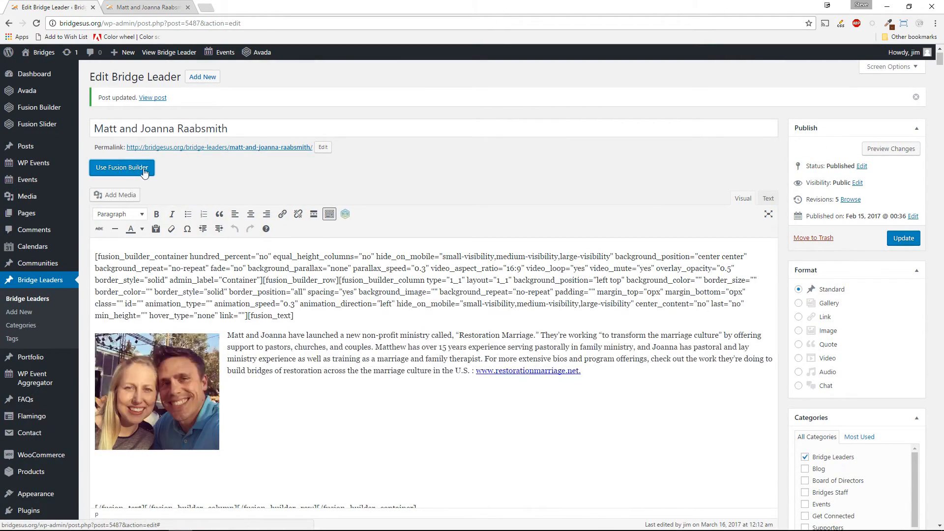
pyautogui.scroll(-3, 207, 174)
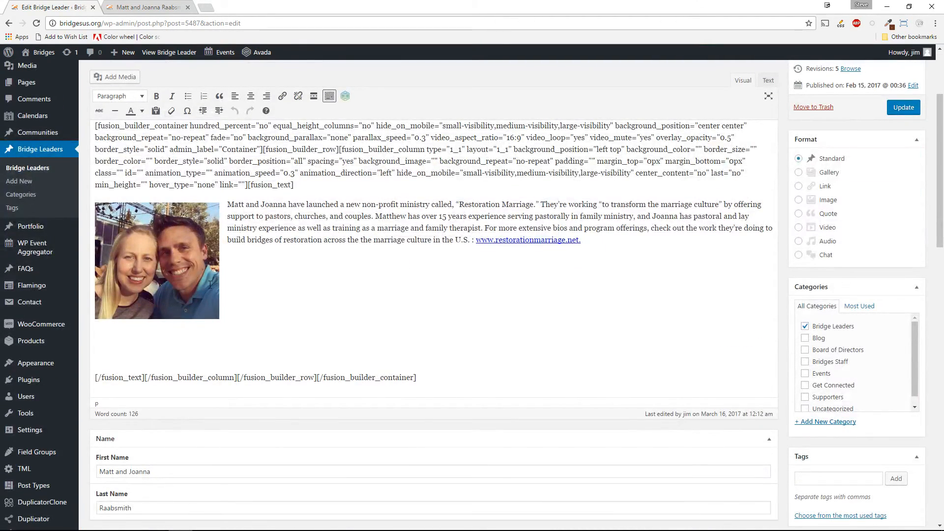
pyautogui.scroll(3, 419, 219)
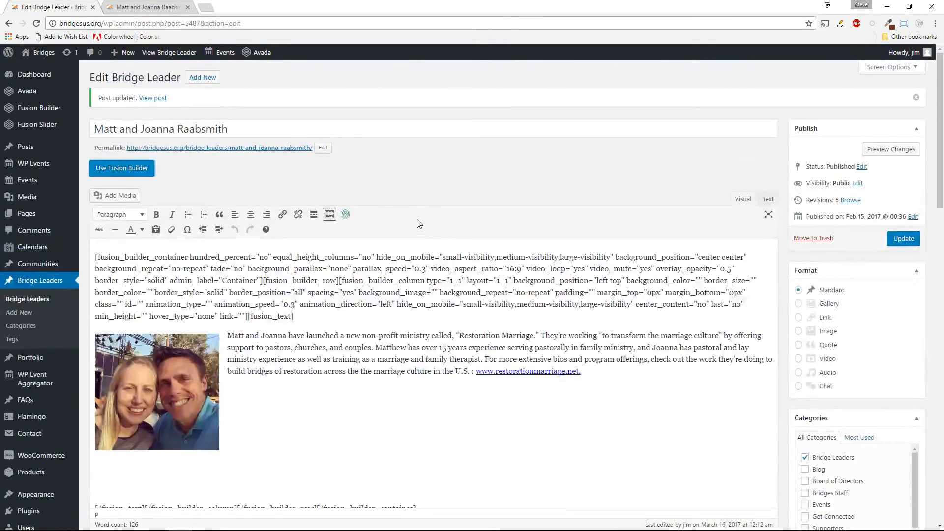
pyautogui.click(134, 168)
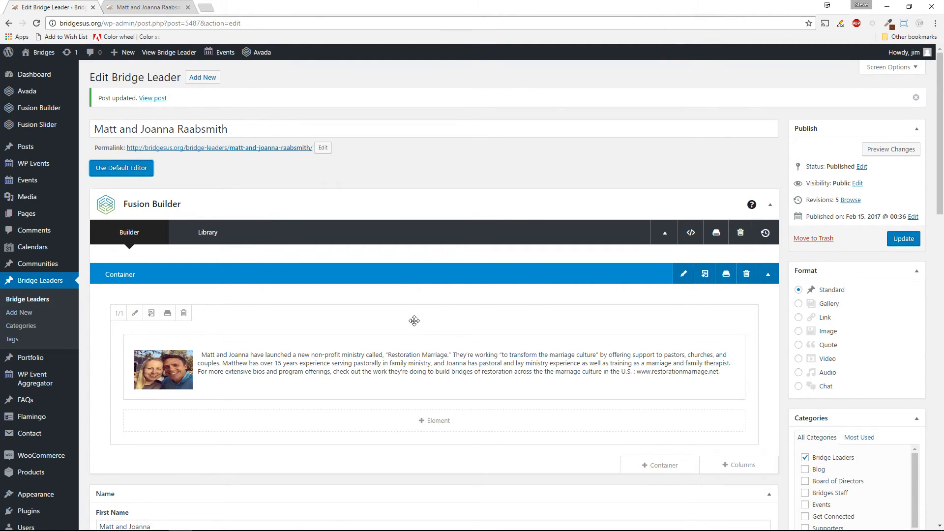
# - In the default editor, open the Fusion Builder Element Generator below the bio text and browse its column layouts and builder elements
pyautogui.click(130, 168)
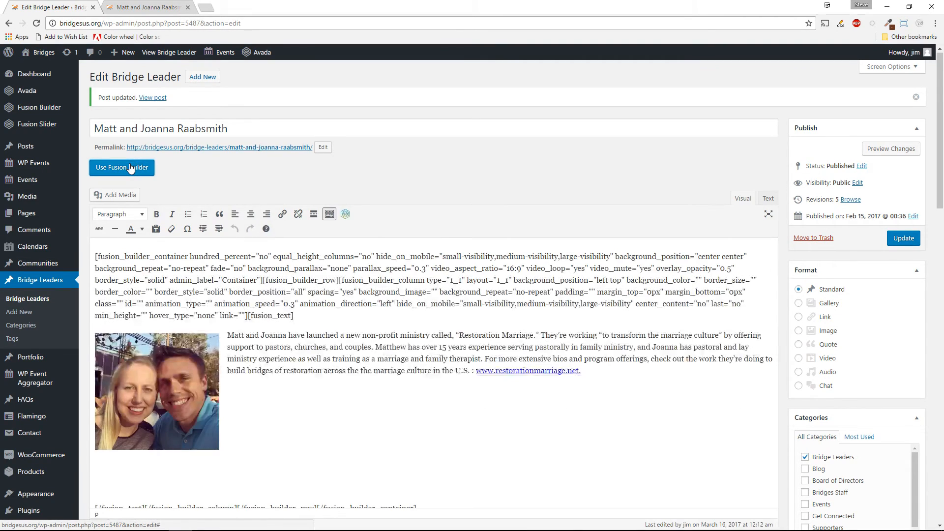
pyautogui.scroll(-3, 255, 174)
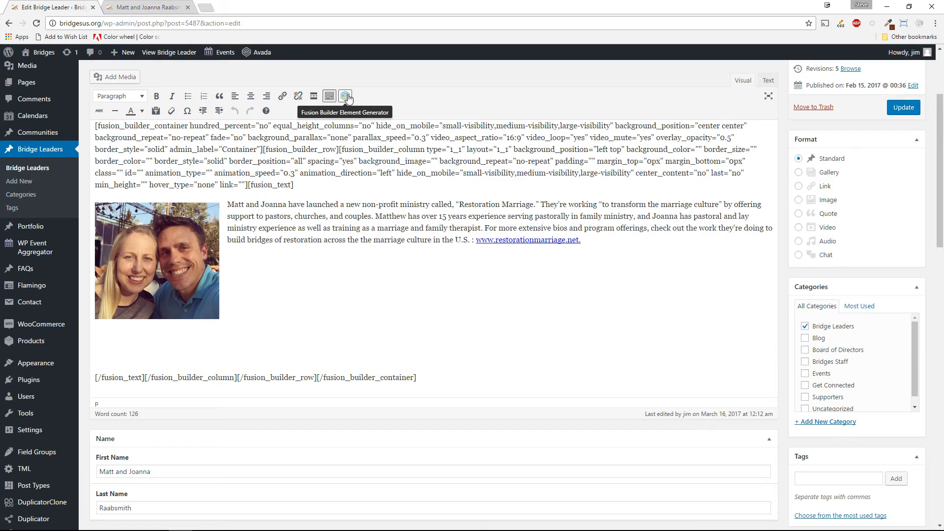
pyautogui.click(141, 369)
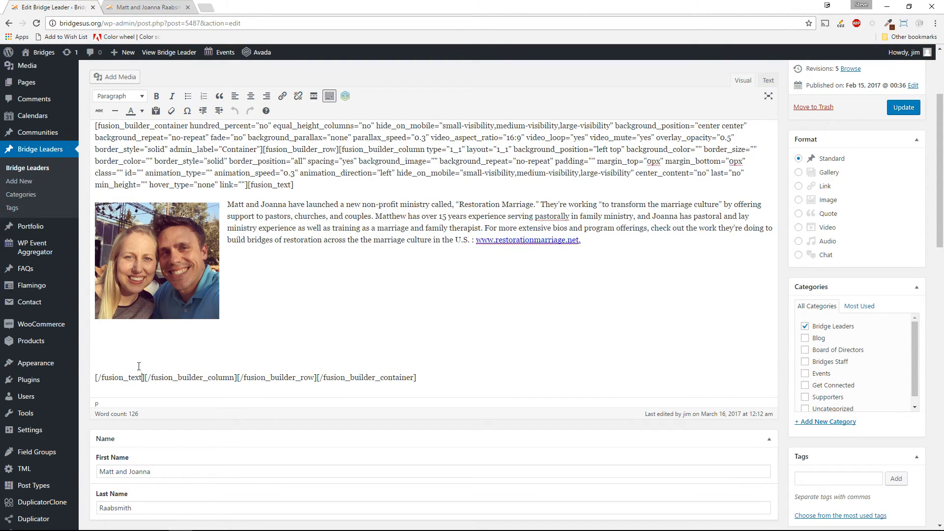
pyautogui.click(329, 96)
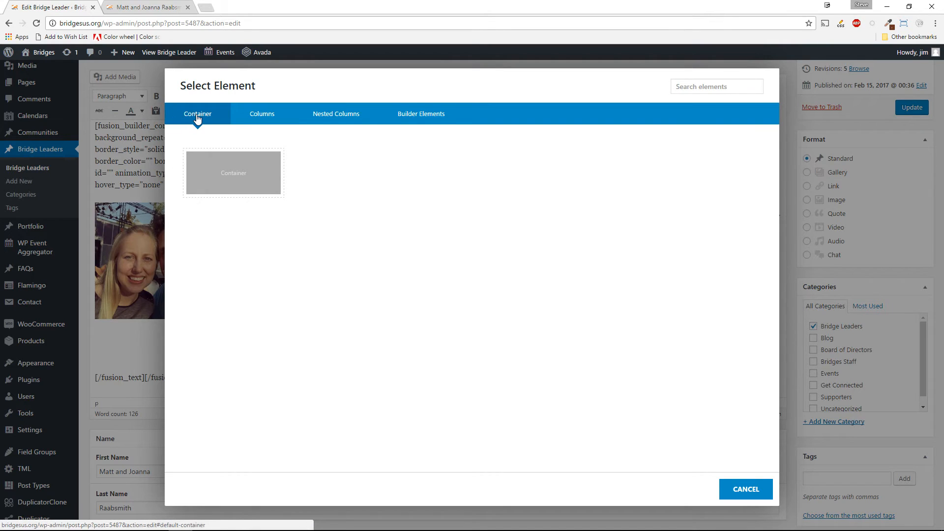
pyautogui.click(283, 116)
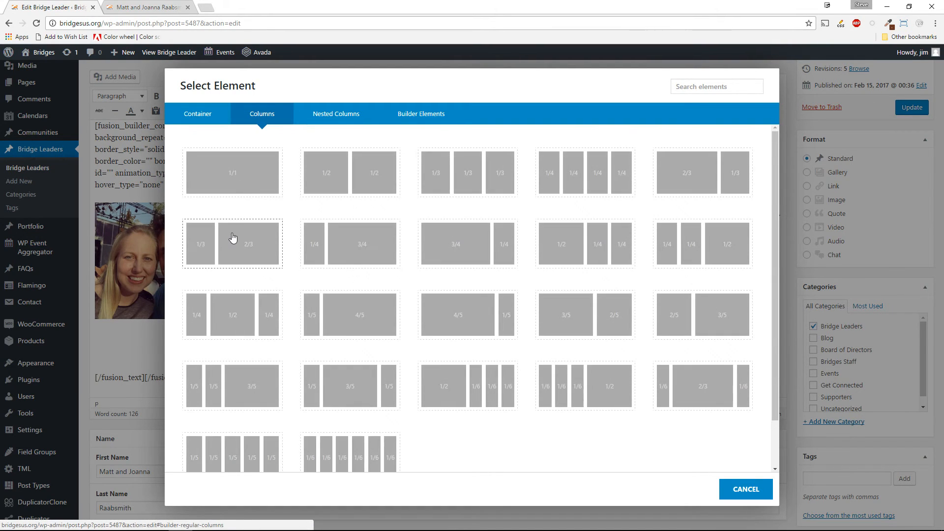
pyautogui.click(344, 114)
pyautogui.click(441, 111)
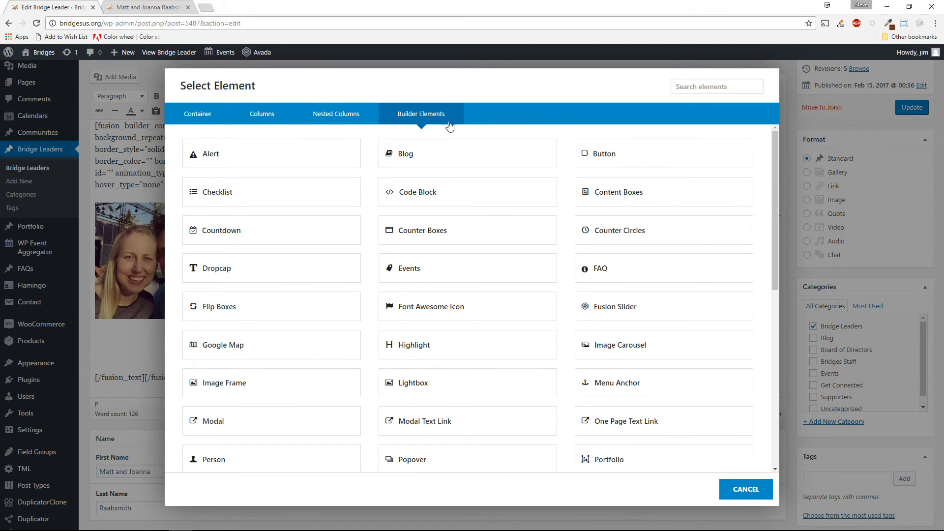
pyautogui.click(648, 163)
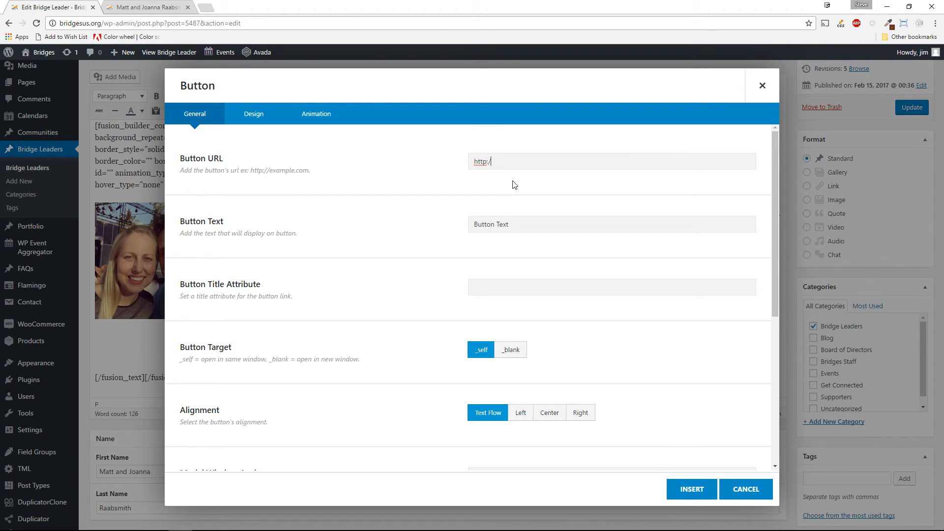
pyautogui.press('Tab')
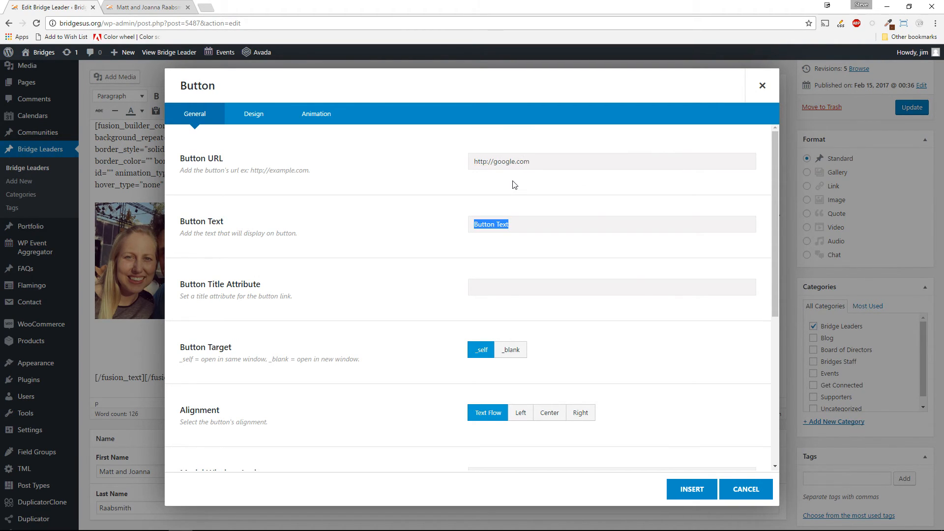
pyautogui.write('Go to google')
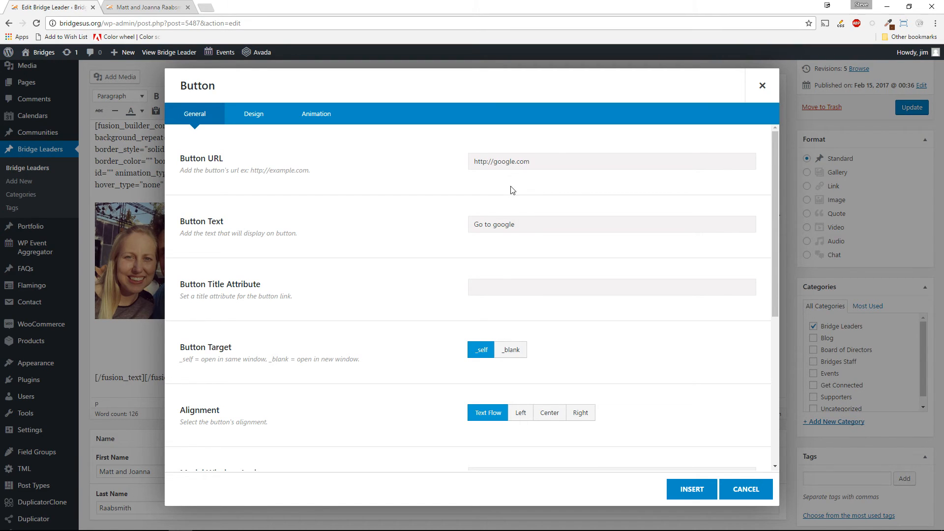
pyautogui.click(691, 490)
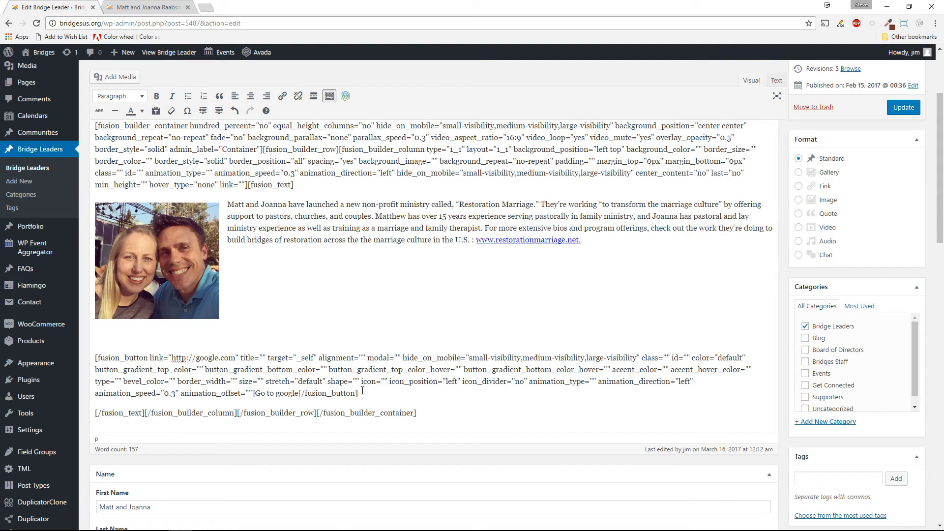
# - Reload the published page of the entry to check its buttons and return to the editor
pyautogui.click(148, 7)
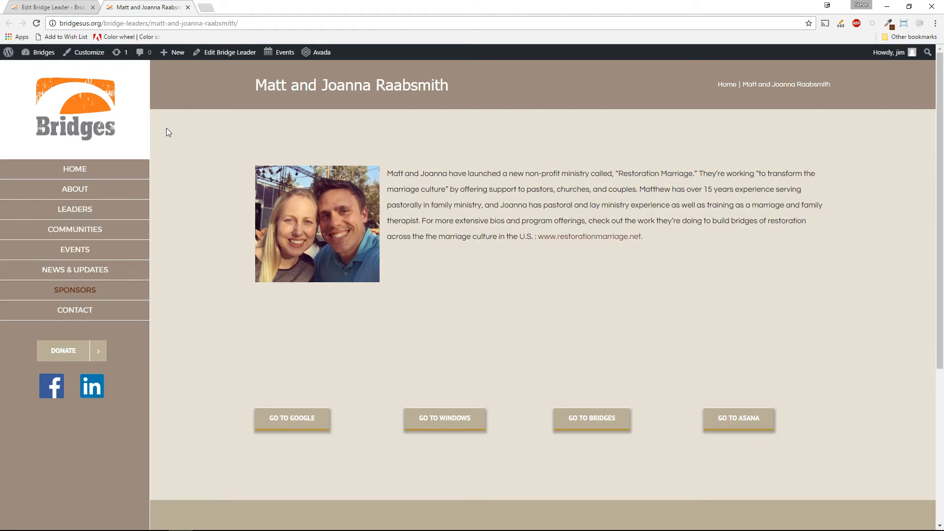
pyautogui.click(37, 23)
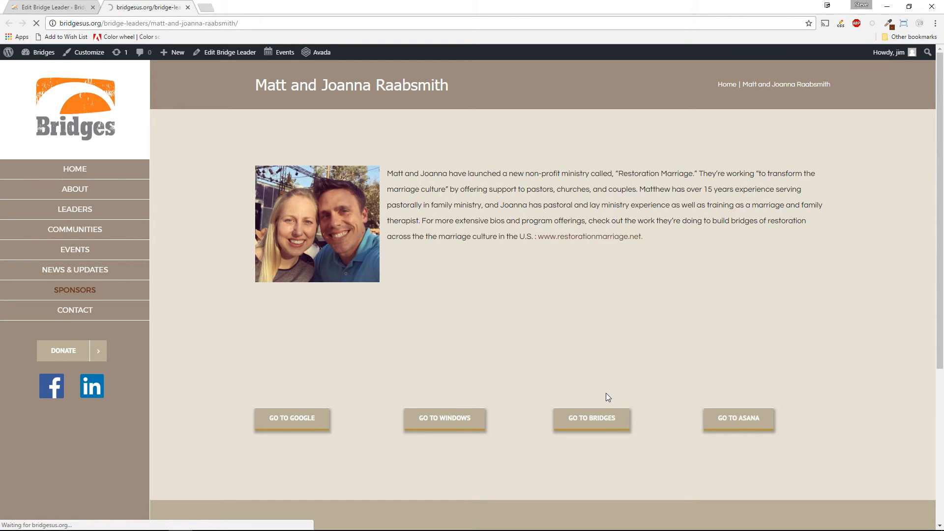
pyautogui.click(55, 7)
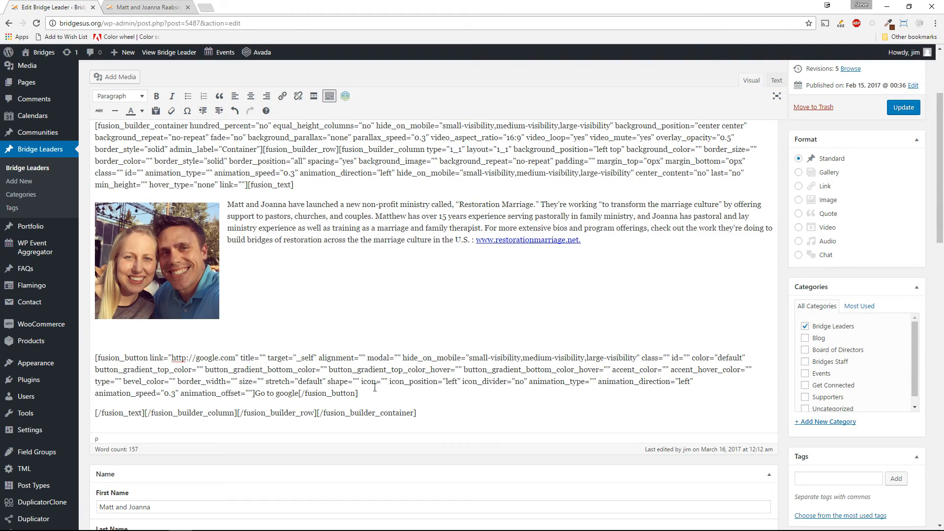
# - Delete the google button shortcode and the blank lines before it from the entry text
pyautogui.moveTo(375, 393); pyautogui.dragTo(63, 353)
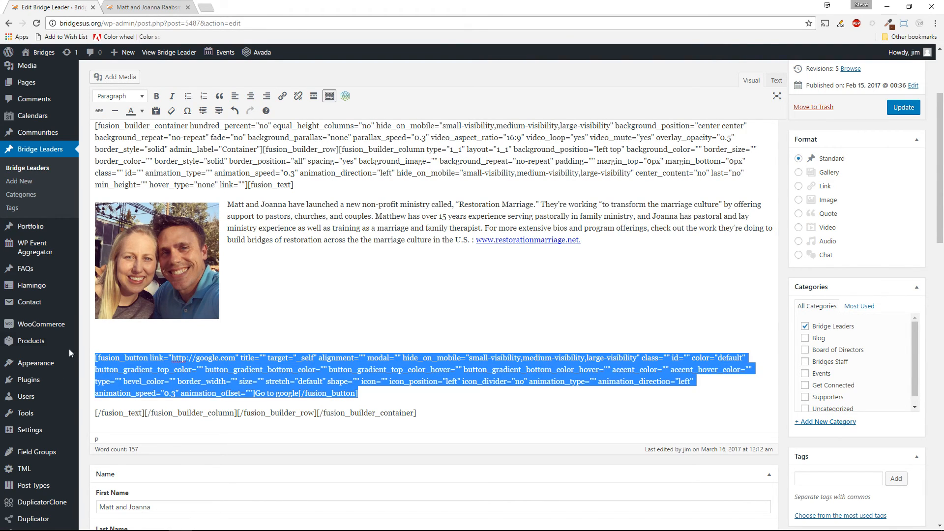
pyautogui.press('BackSpace')
pyautogui.press('BackSpace')
pyautogui.press('BackSpace')
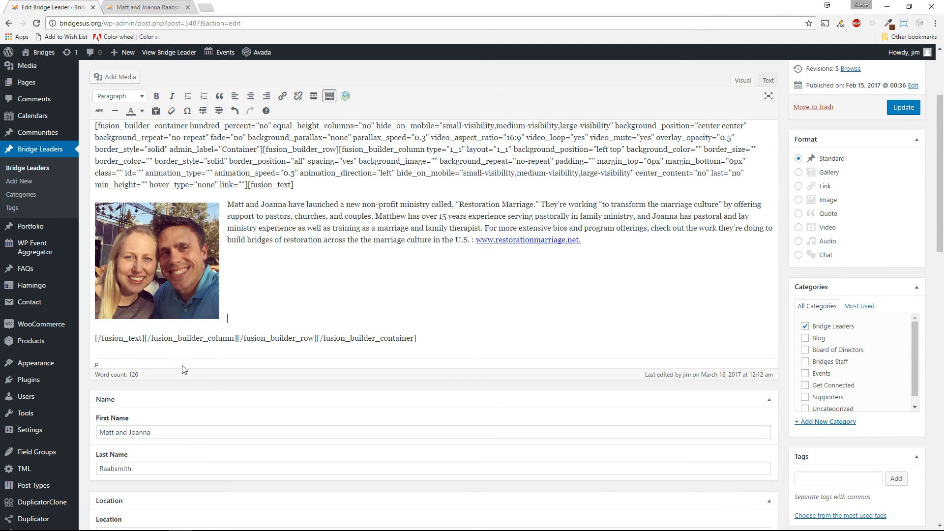
# - Switch back to Fusion Builder and add a row of four 1/4 columns below the text column
pyautogui.scroll(3, 257, 315)
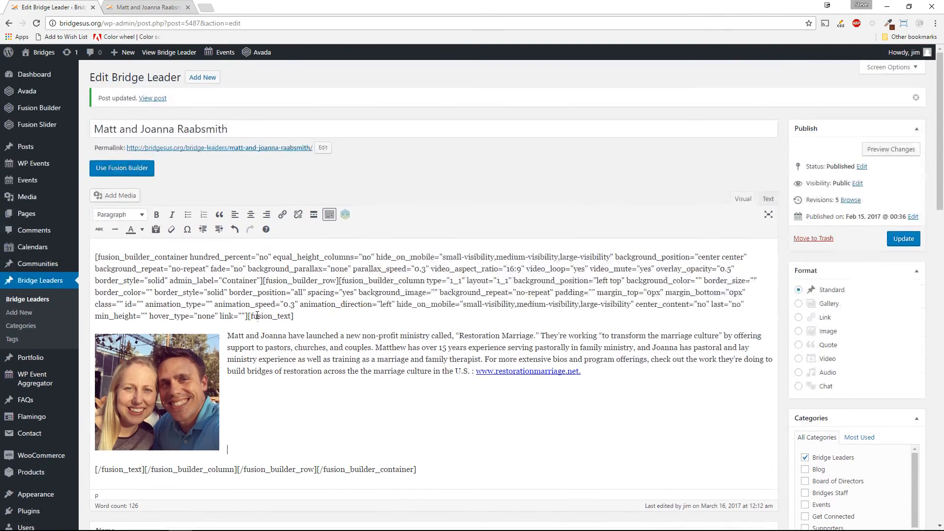
pyautogui.click(134, 173)
pyautogui.scroll(-2, 311, 291)
pyautogui.scroll(-1, 310, 291)
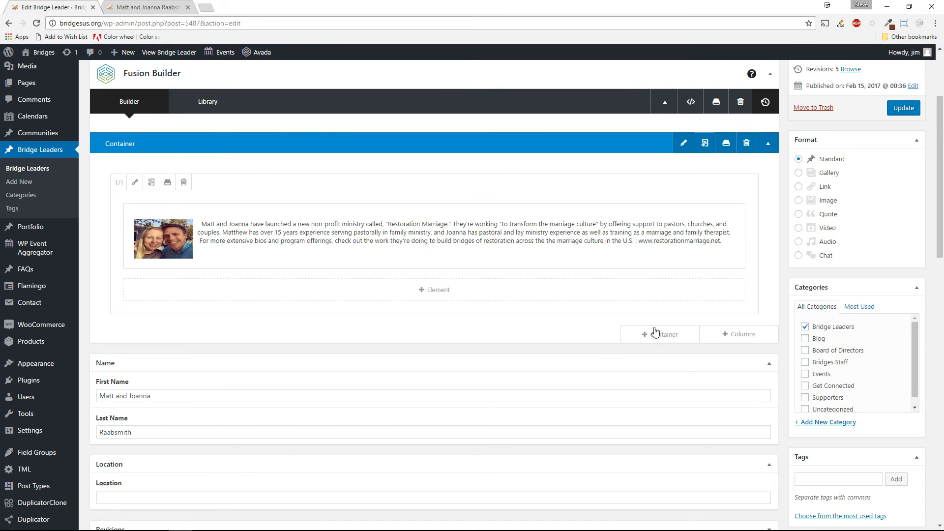
pyautogui.click(741, 338)
pyautogui.click(583, 189)
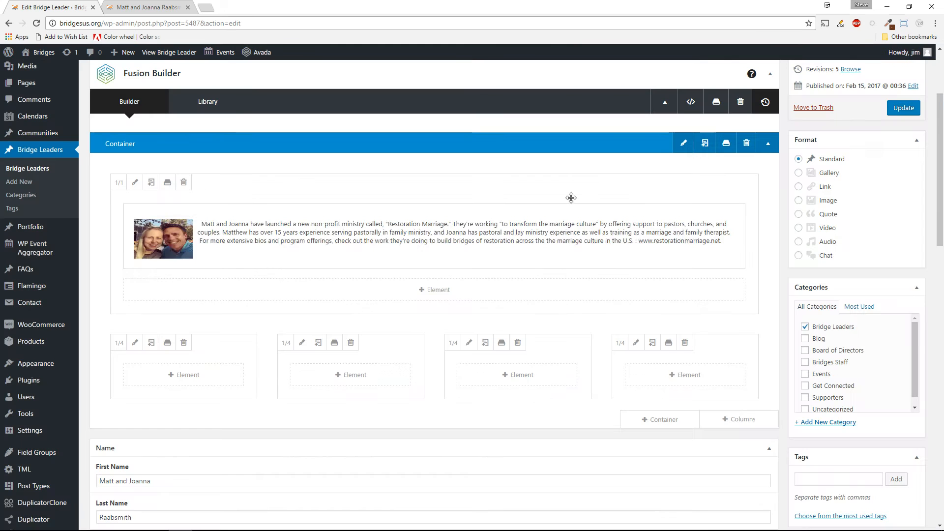
# - Add a button with default settings to the first 1/4 column and try reordering the columns in the row
pyautogui.click(173, 379)
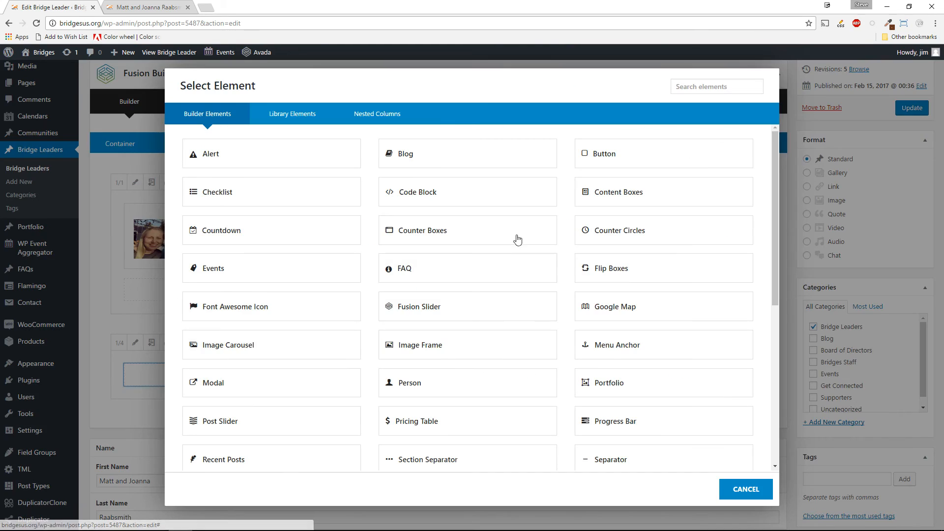
pyautogui.click(599, 162)
pyautogui.click(694, 489)
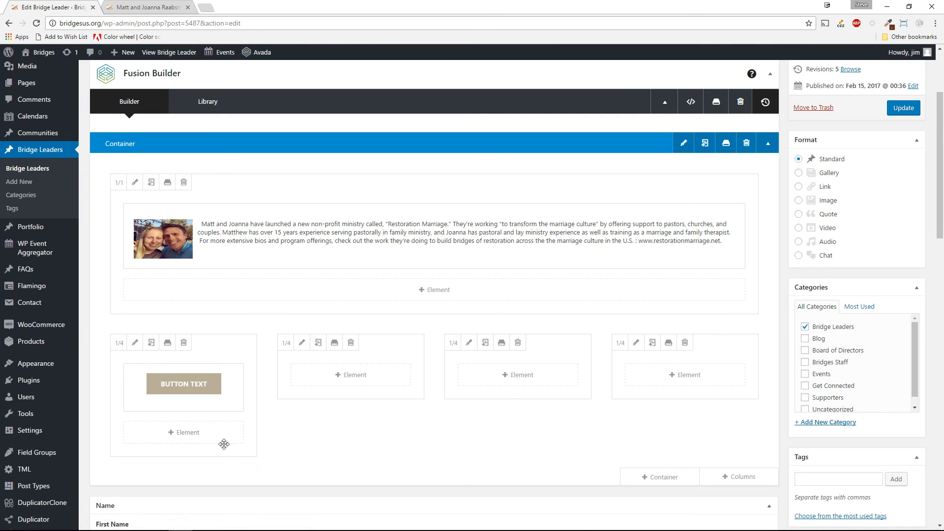
pyautogui.moveTo(212, 347); pyautogui.dragTo(491, 347)
pyautogui.moveTo(559, 350); pyautogui.dragTo(184, 352)
# - Delete all four 1/4 columns from the container and update the entry
pyautogui.click(183, 343)
pyautogui.click(183, 343)
pyautogui.click(183, 344)
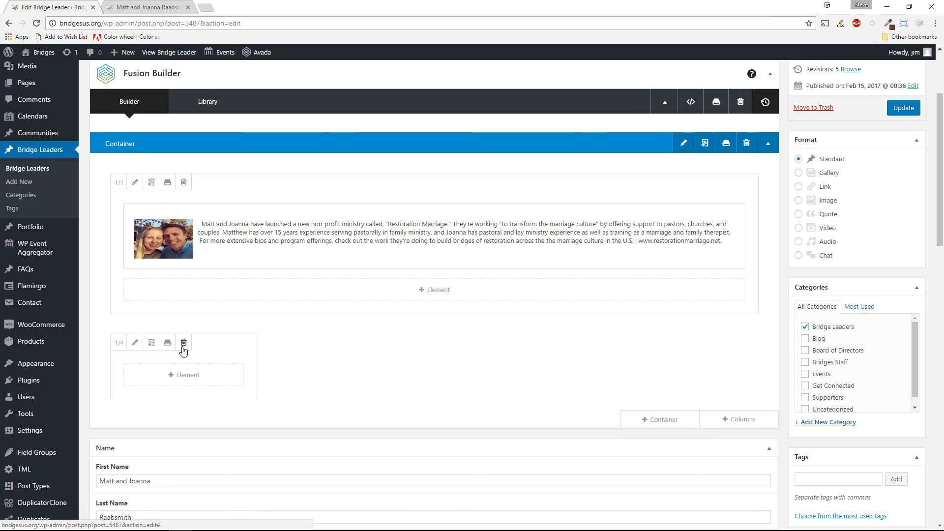
pyautogui.click(183, 344)
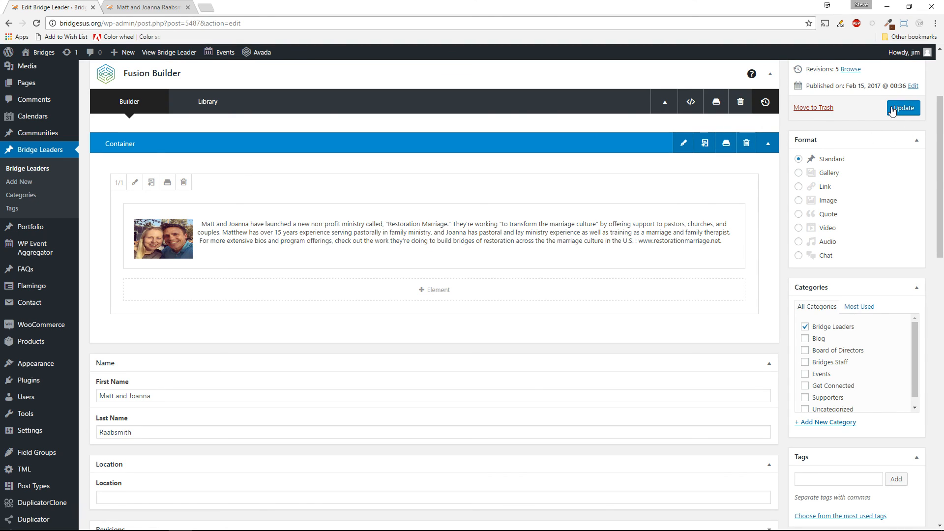
pyautogui.click(916, 114)
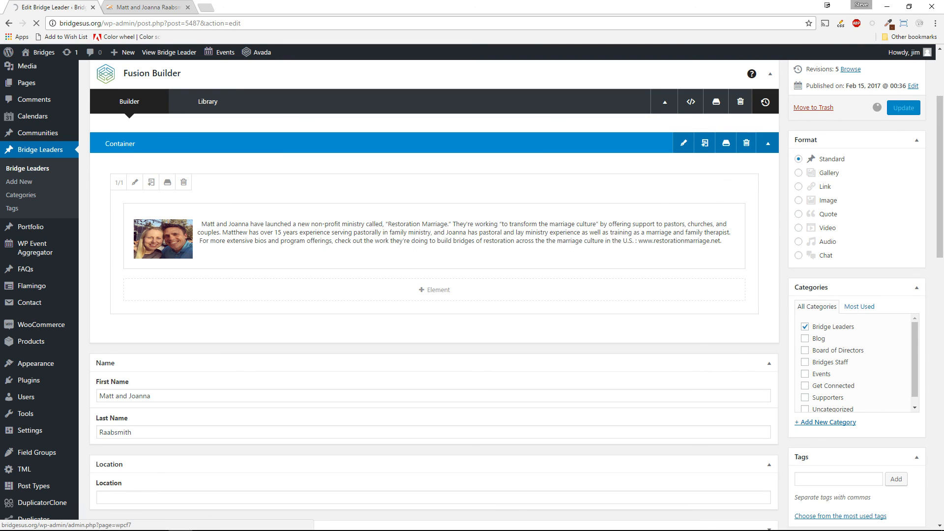